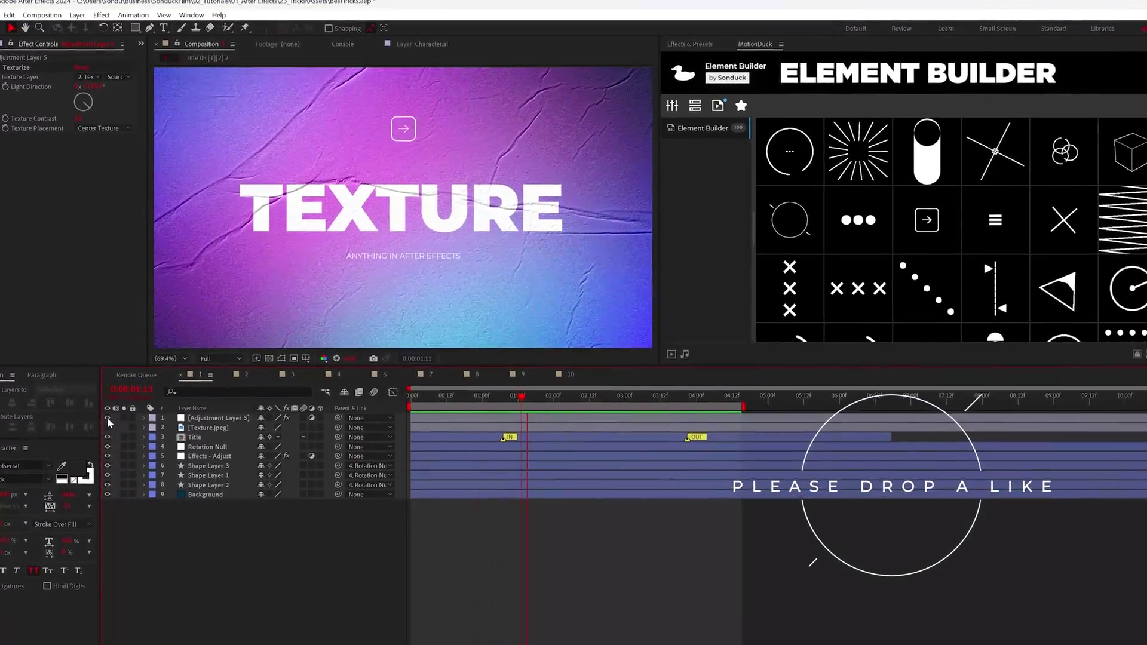
Add a new adjustment layer above the TEXTURE title
left_click(111, 467)
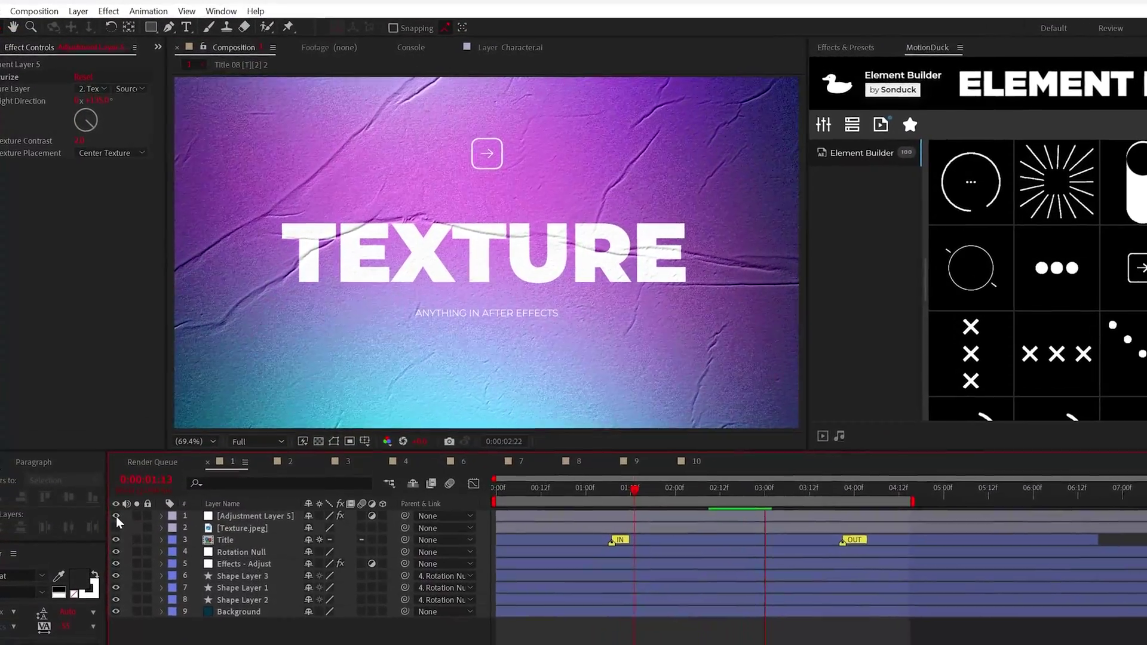
left_click(78, 16)
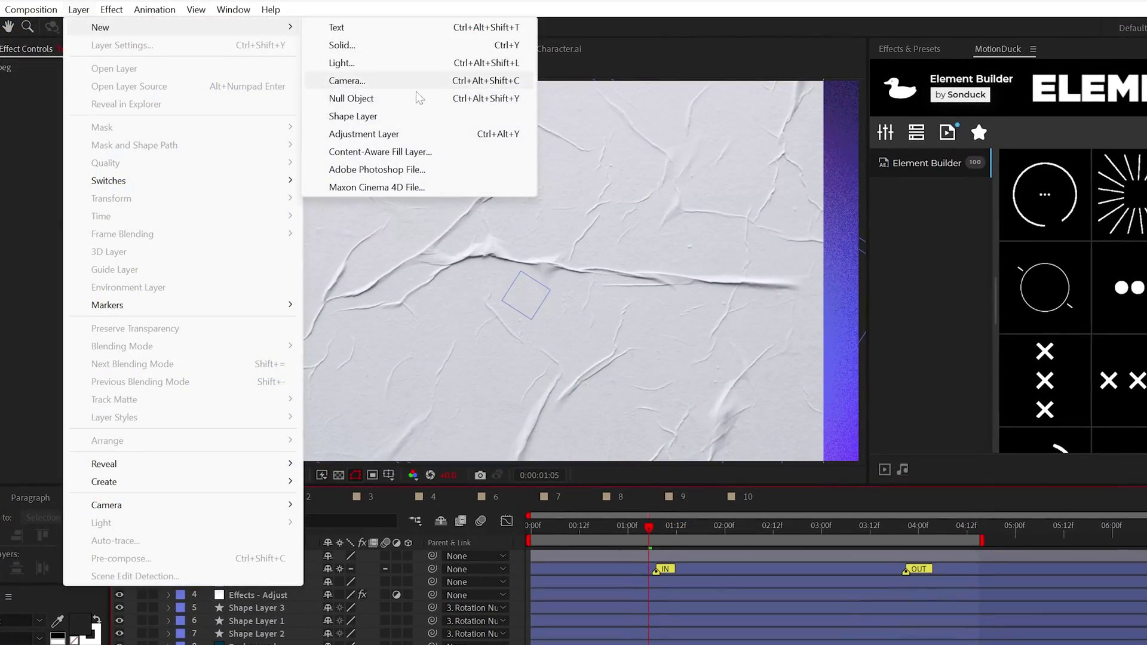
left_click(374, 133)
Apply Texturize with Texture.jpeg as a centered texture, then preview the paper look
left_click(111, 10)
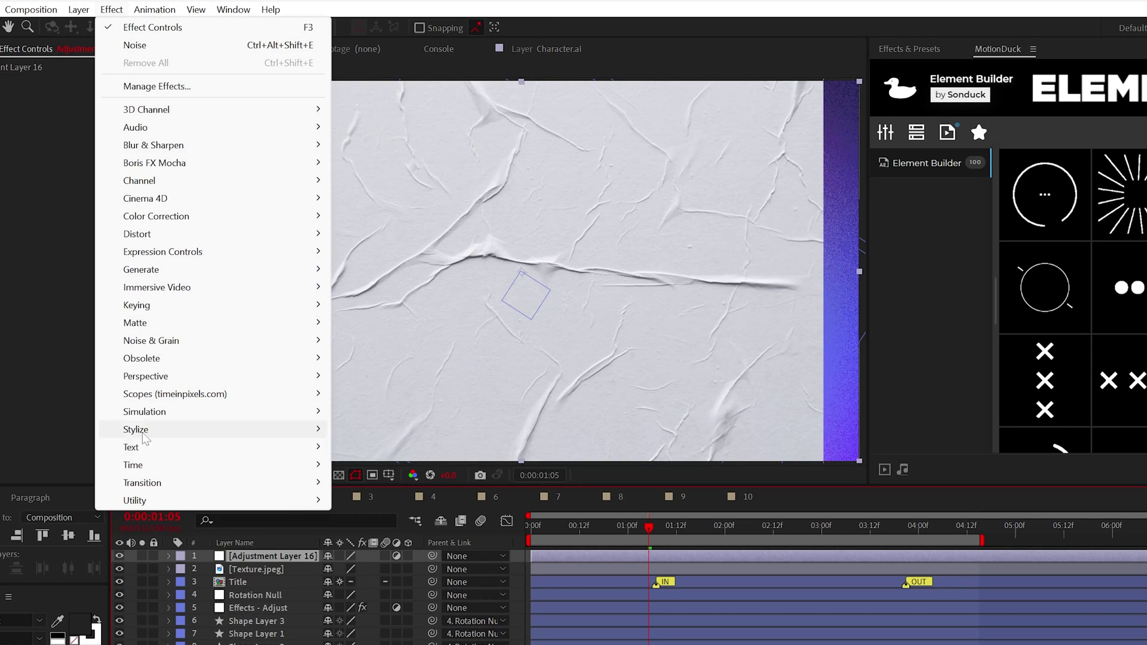
mouse_move(179, 424)
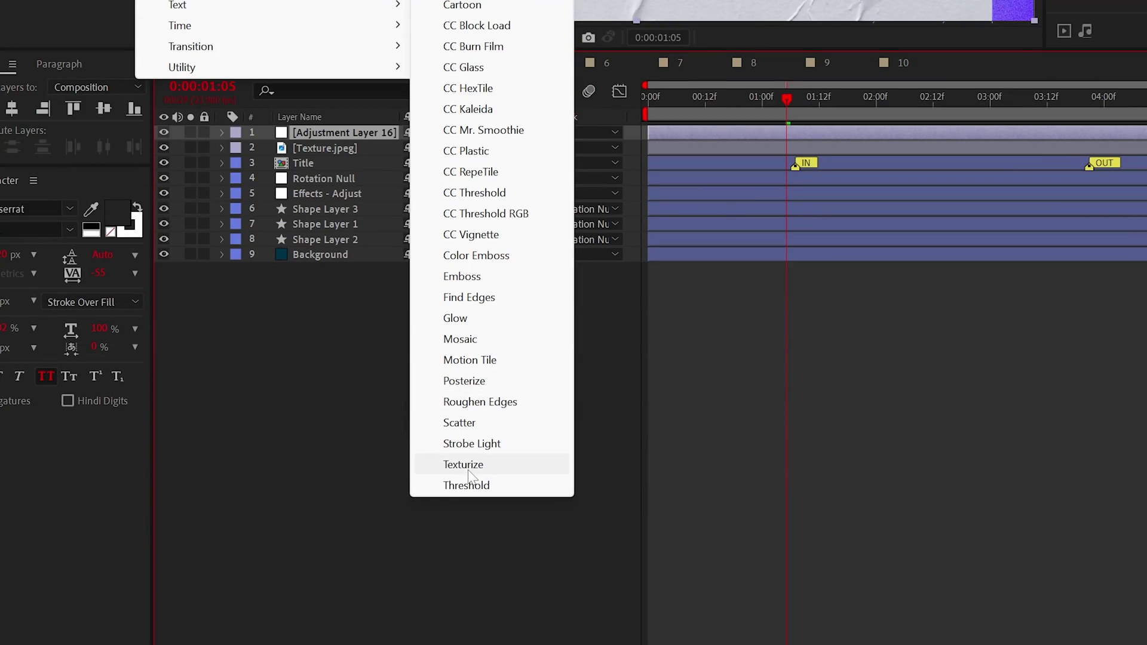
left_click(468, 468)
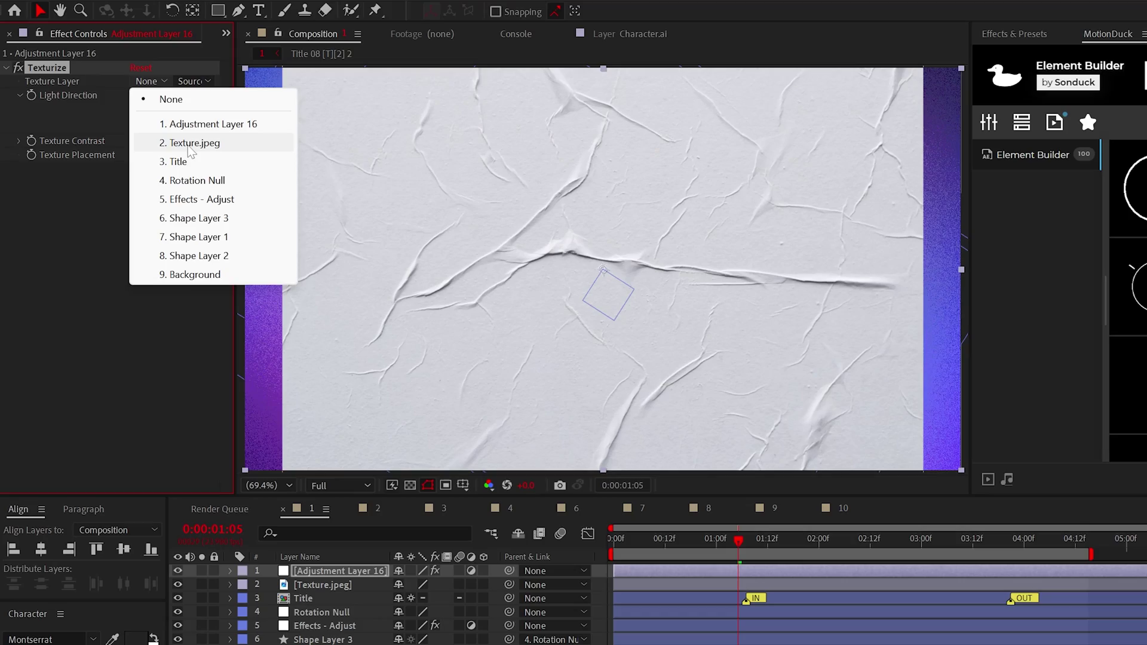
left_click(190, 143)
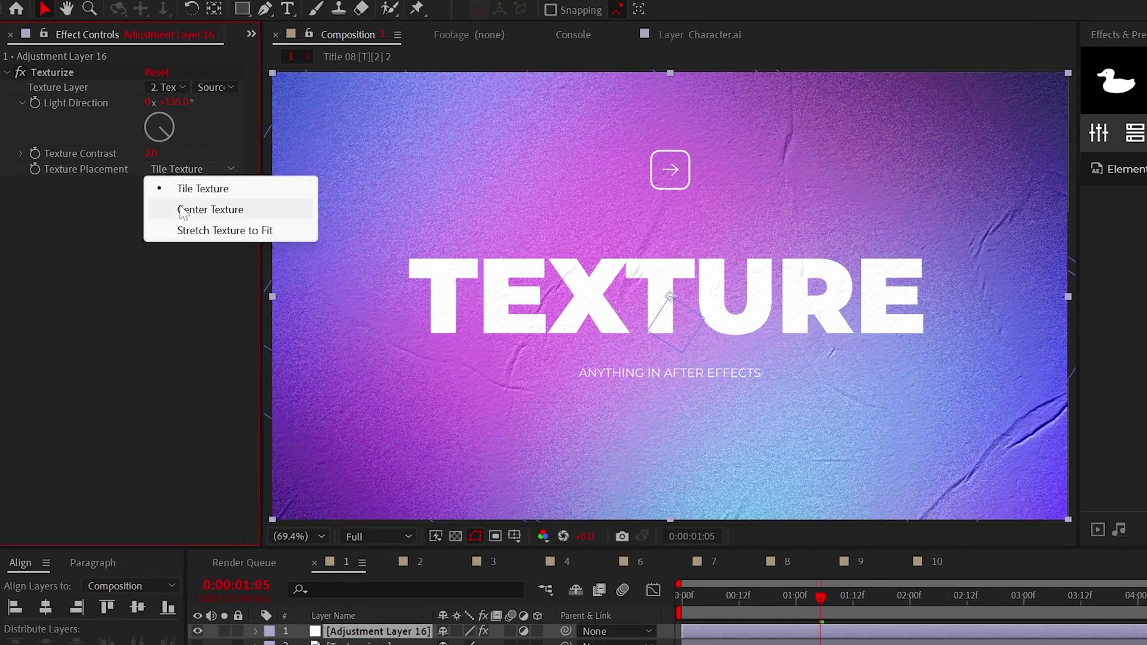
left_click(182, 210)
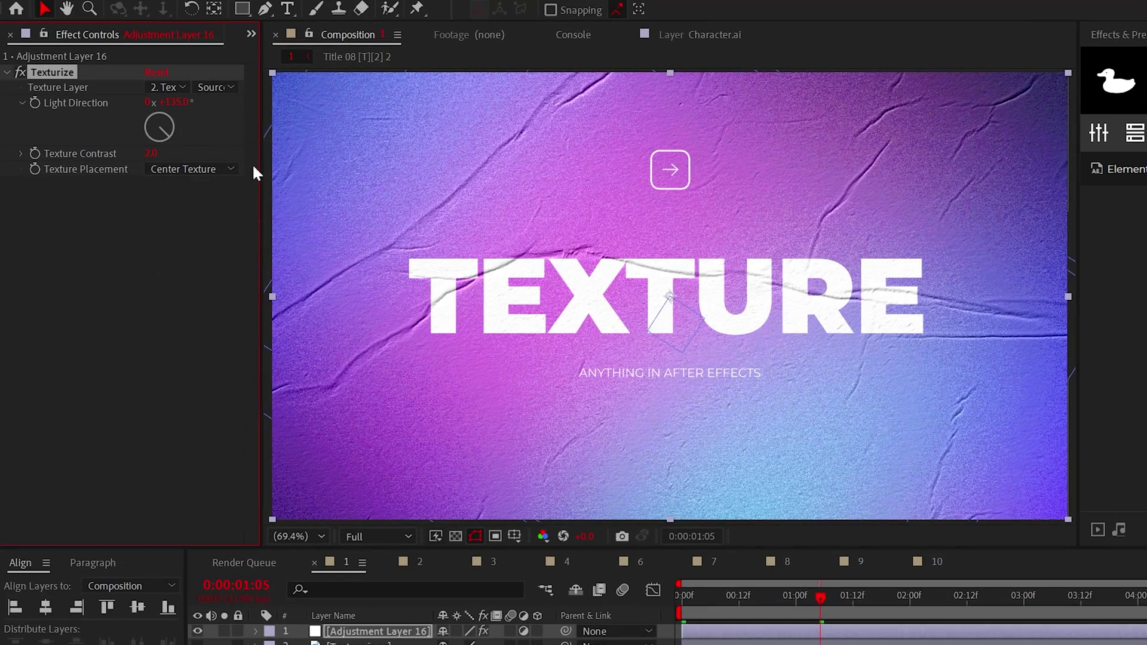
key("space")
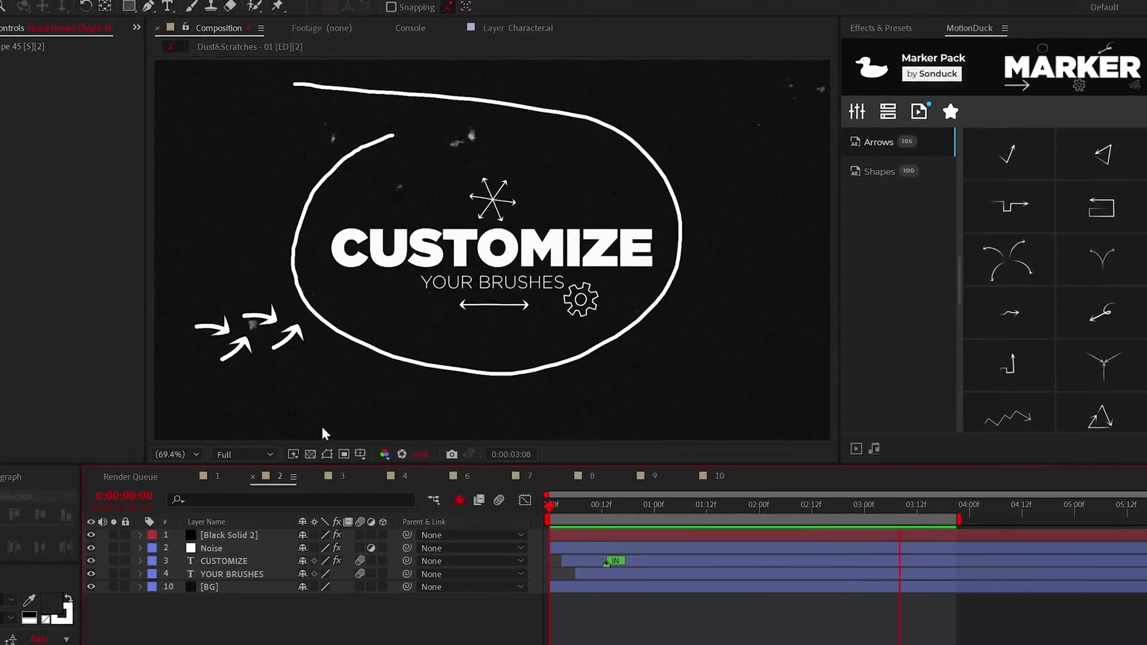
Add a black solid, set paint stroke duration to Write On, and open the solid's Layer viewer
right_click(123, 359)
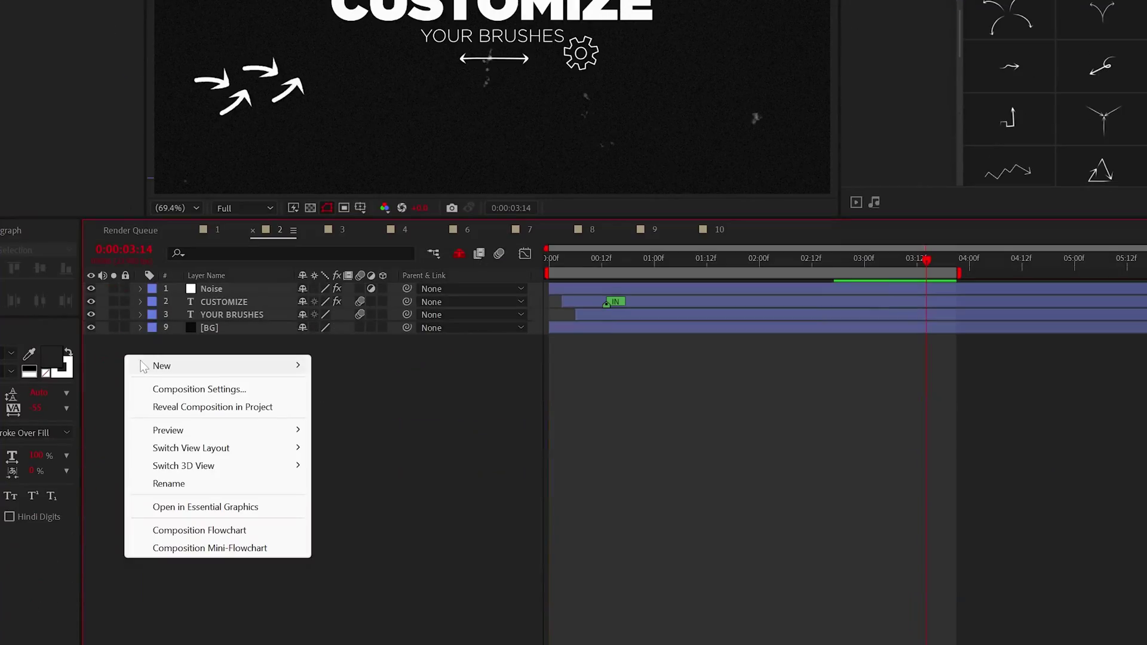
mouse_move(153, 359)
left_click(350, 406)
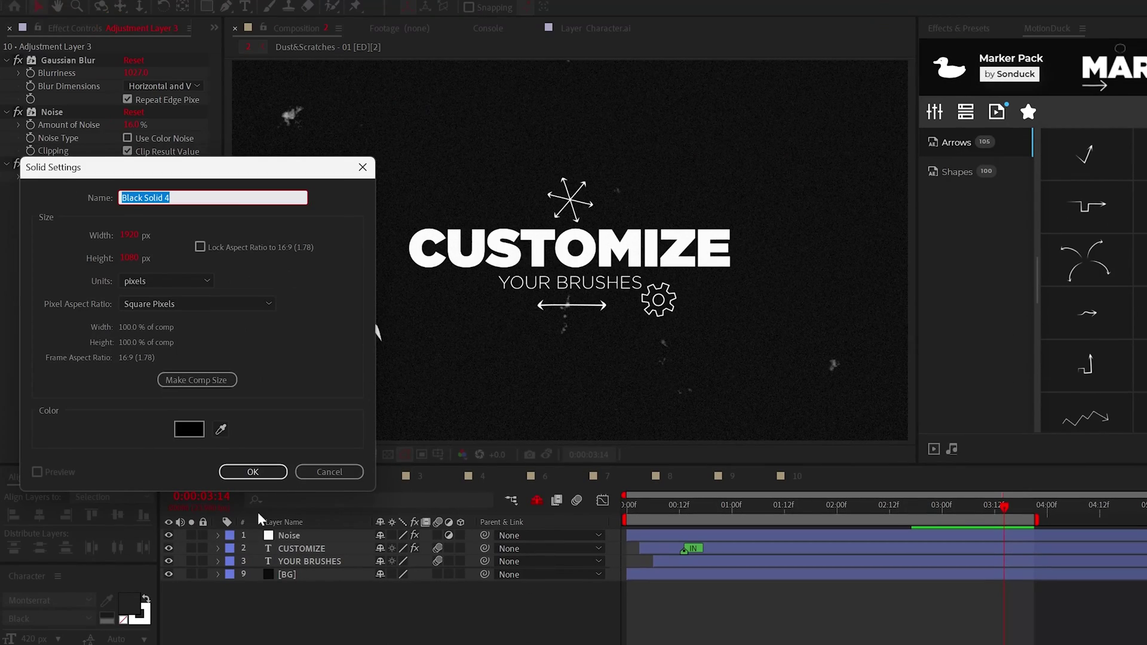
left_click(171, 219)
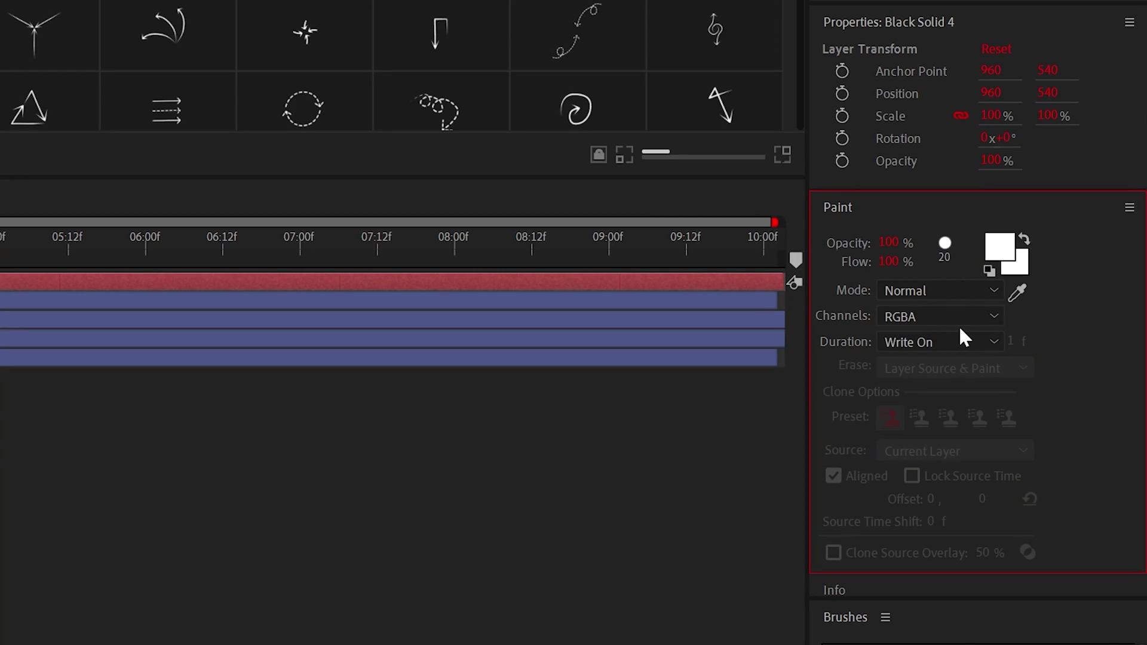
left_click(951, 334)
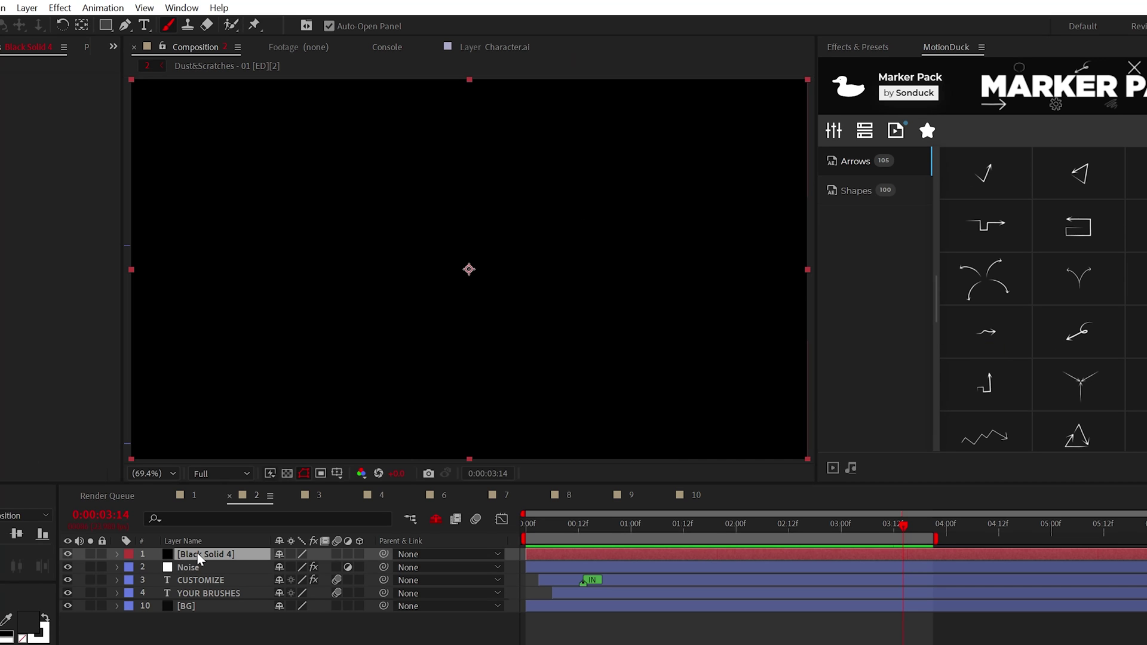
double_click(199, 557)
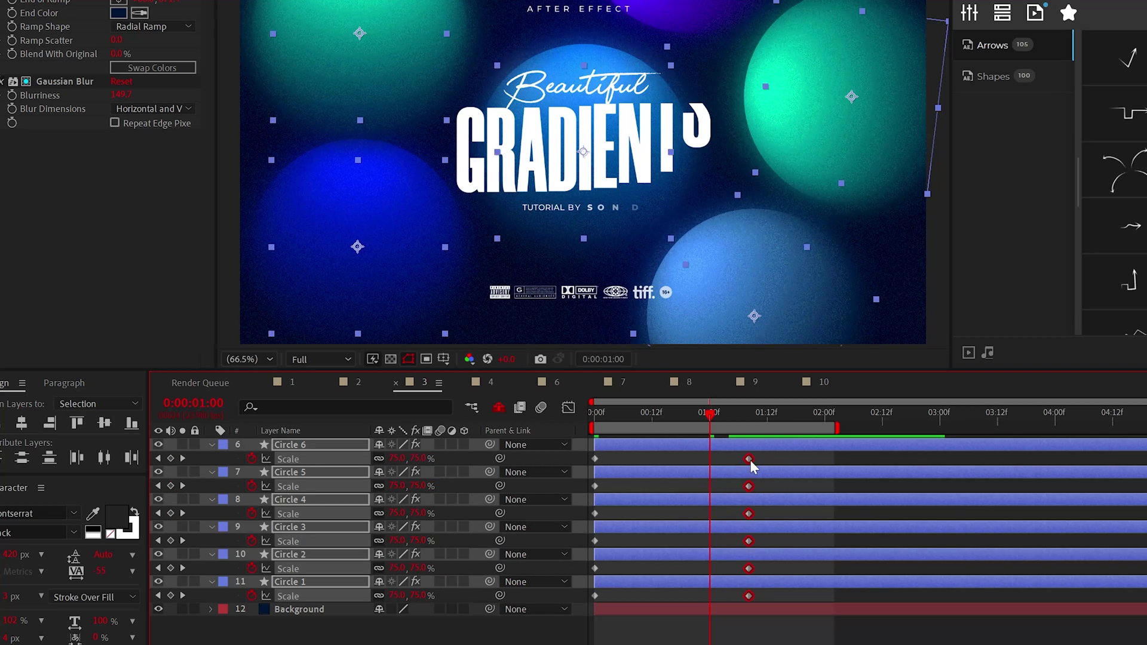
Retime the six circles' Scale keyframes, raise scale to 127.7%, and ease the keyframes
left_click_drag(750, 462, 755, 463)
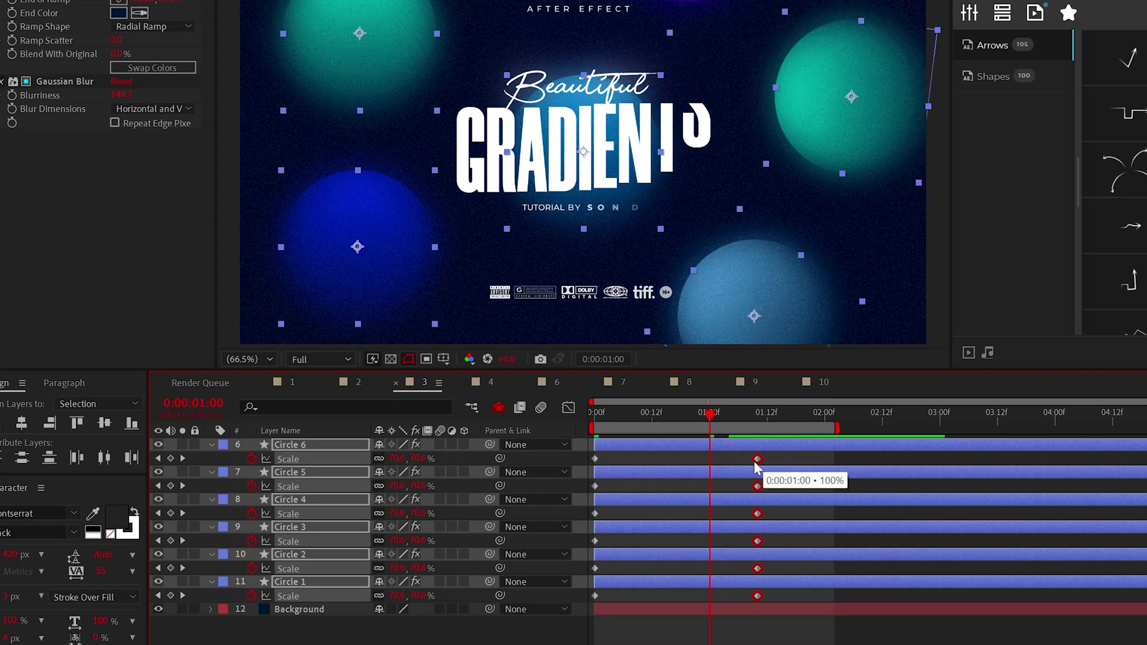
left_click_drag(422, 461, 448, 465)
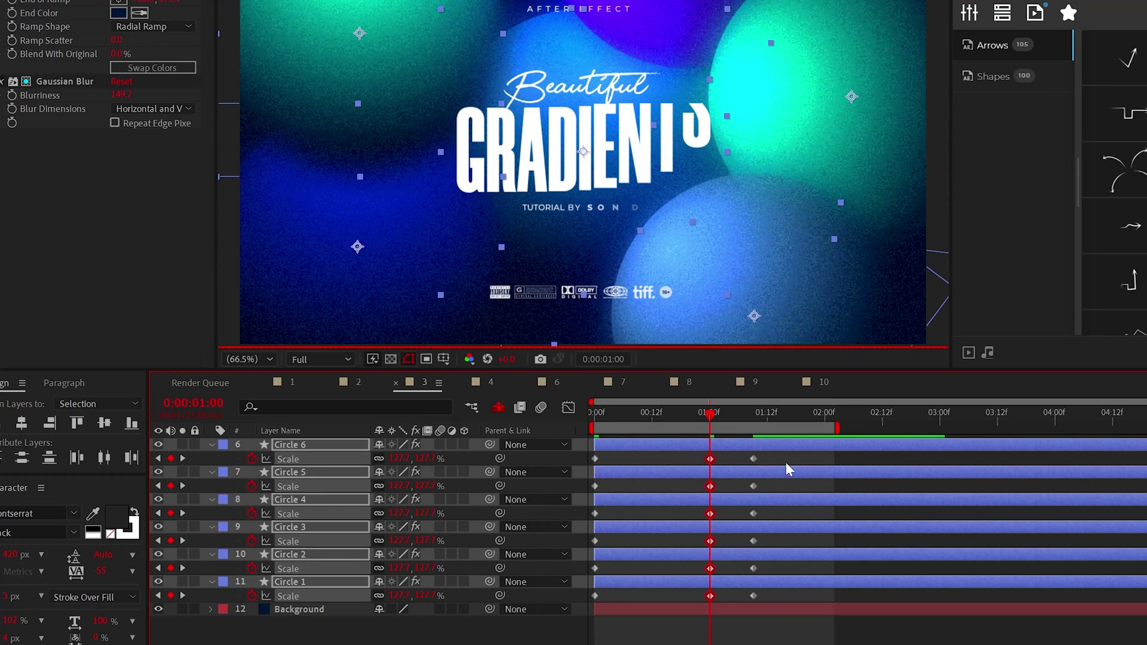
left_click_drag(733, 576, 730, 600)
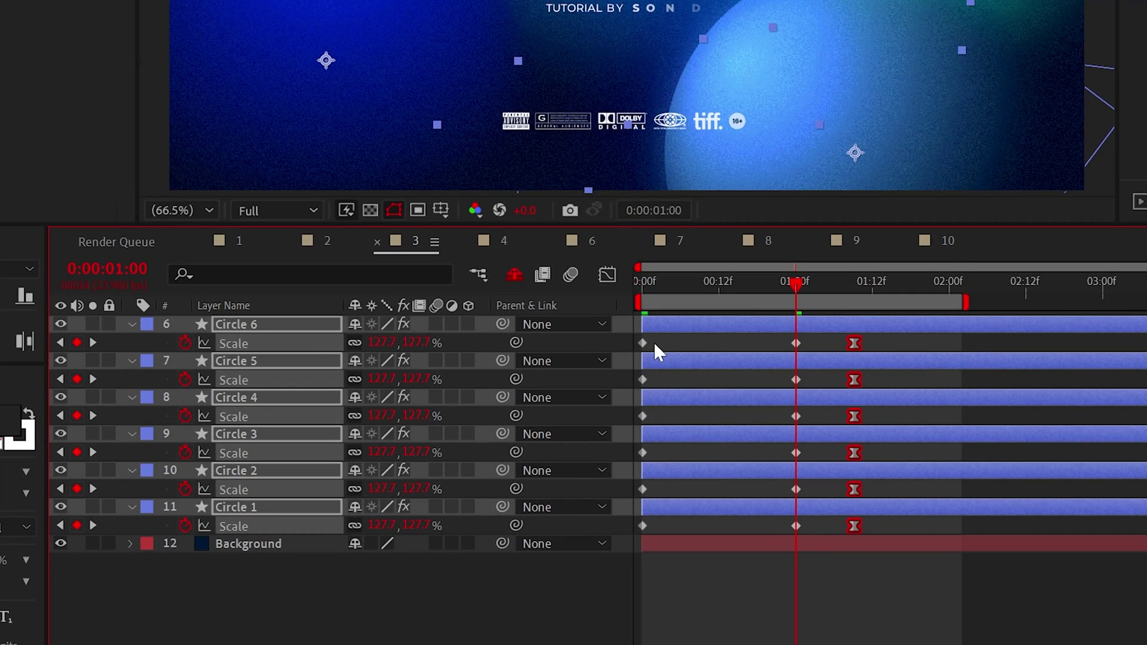
left_click_drag(655, 345, 614, 542)
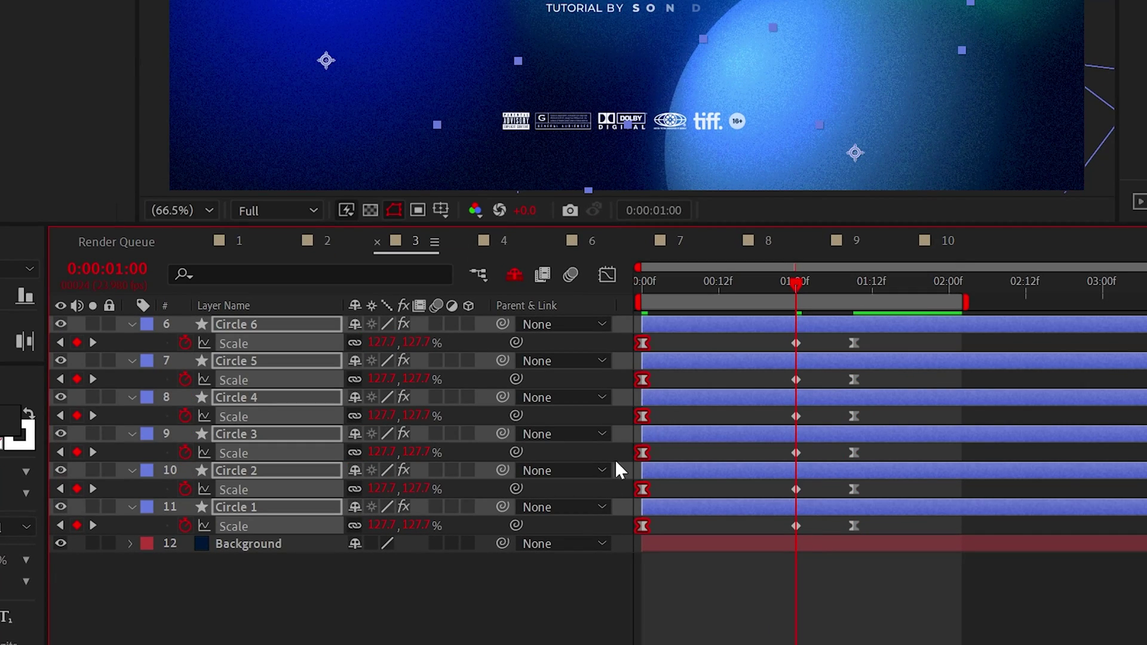
key("Home")
Stretch the easing influence so the speed curve peaks sharply, then preview the pop-in
left_click(607, 275)
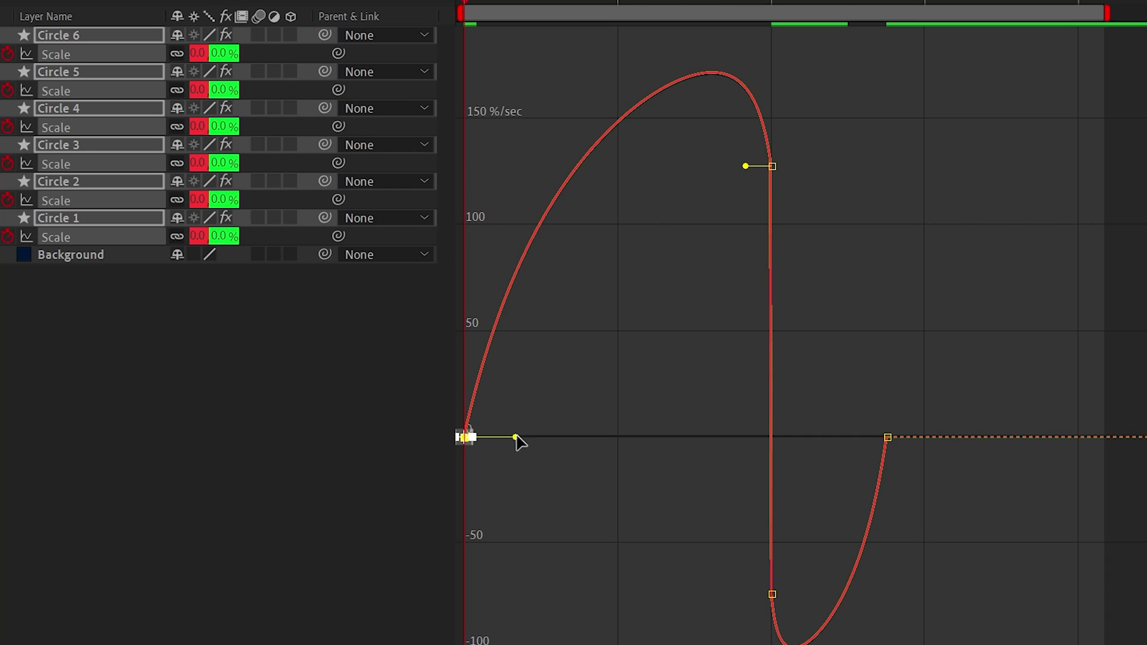
left_click_drag(652, 443, 657, 445)
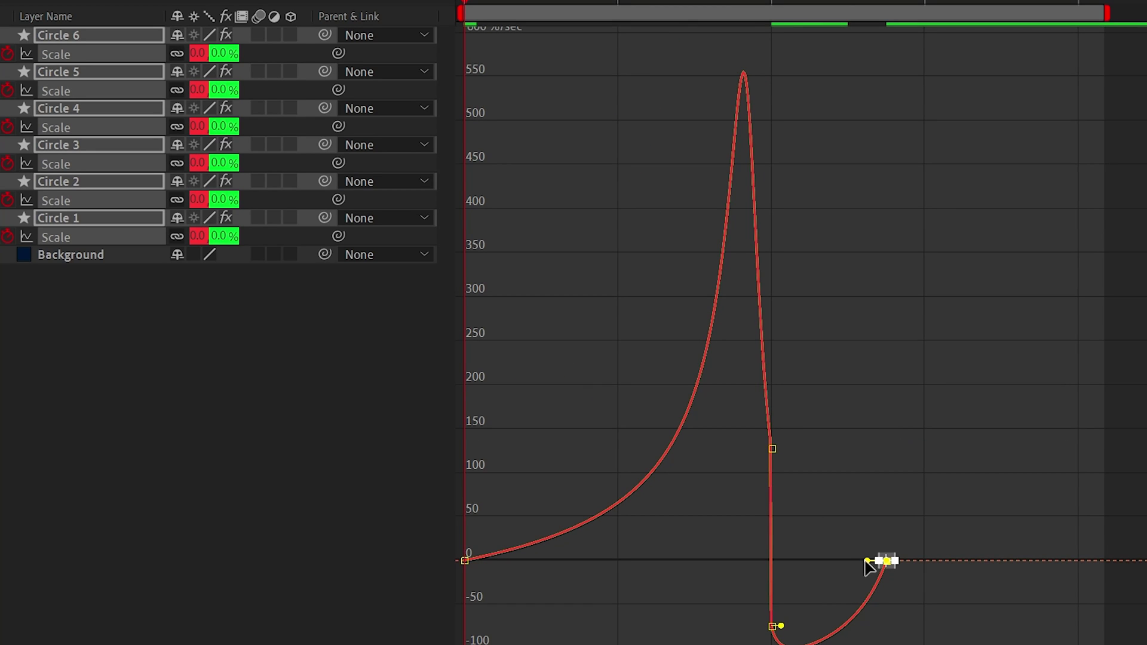
key("shift+F3")
key("space")
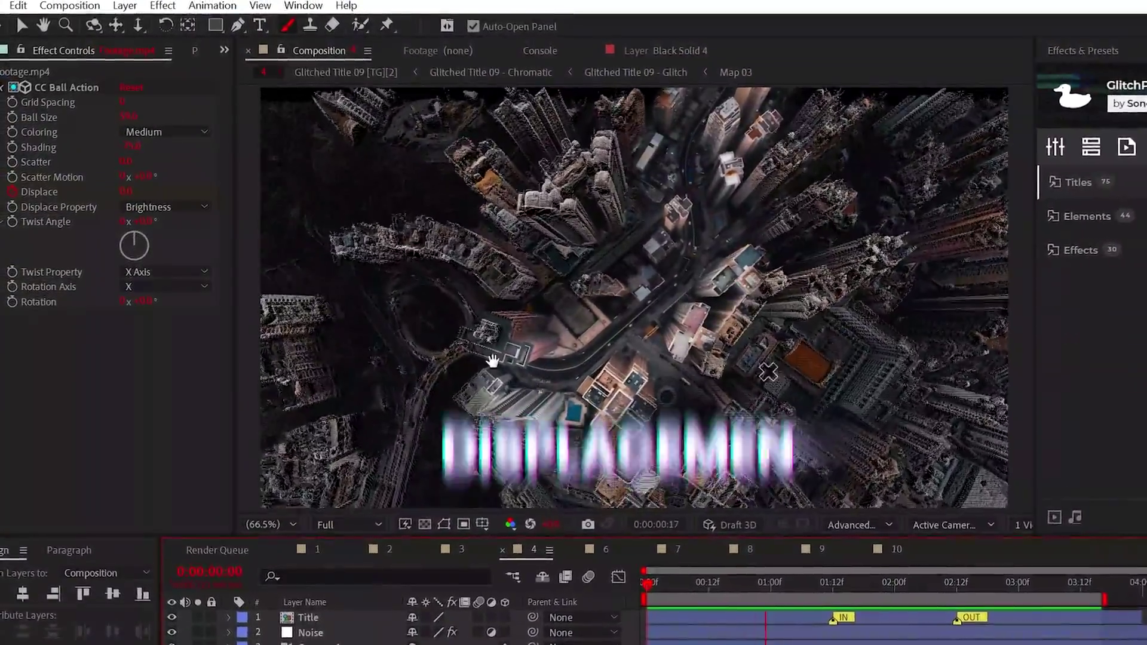
Remove and reapply CC Ball Action on the city footage
left_click(71, 83)
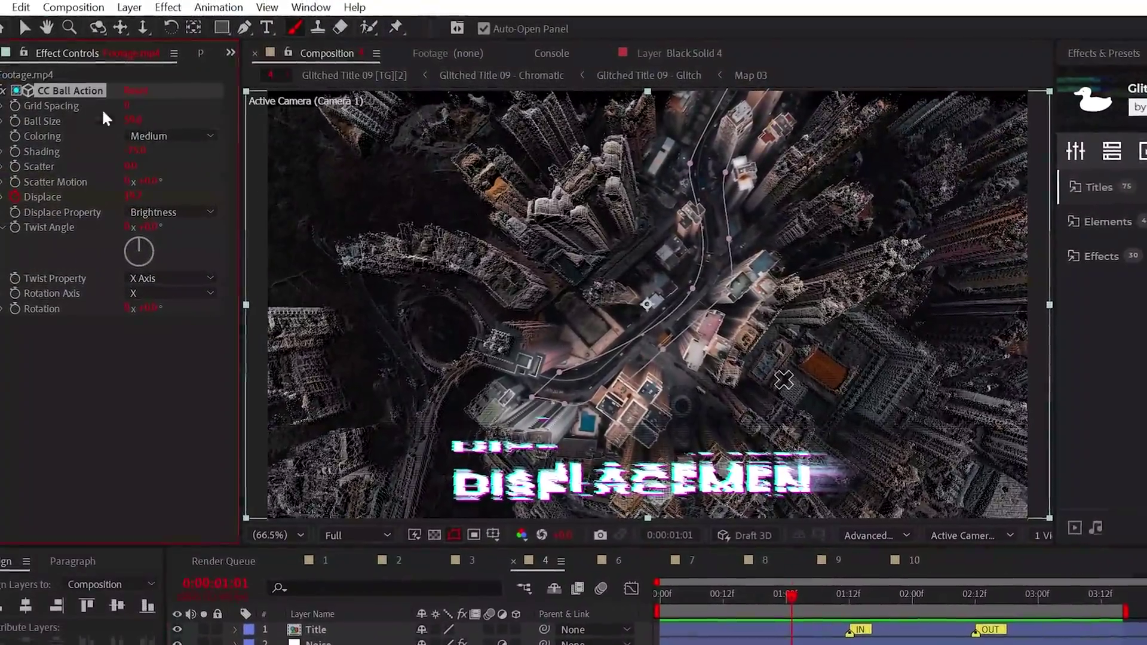
key("Delete")
left_click(169, 8)
mouse_move(309, 483)
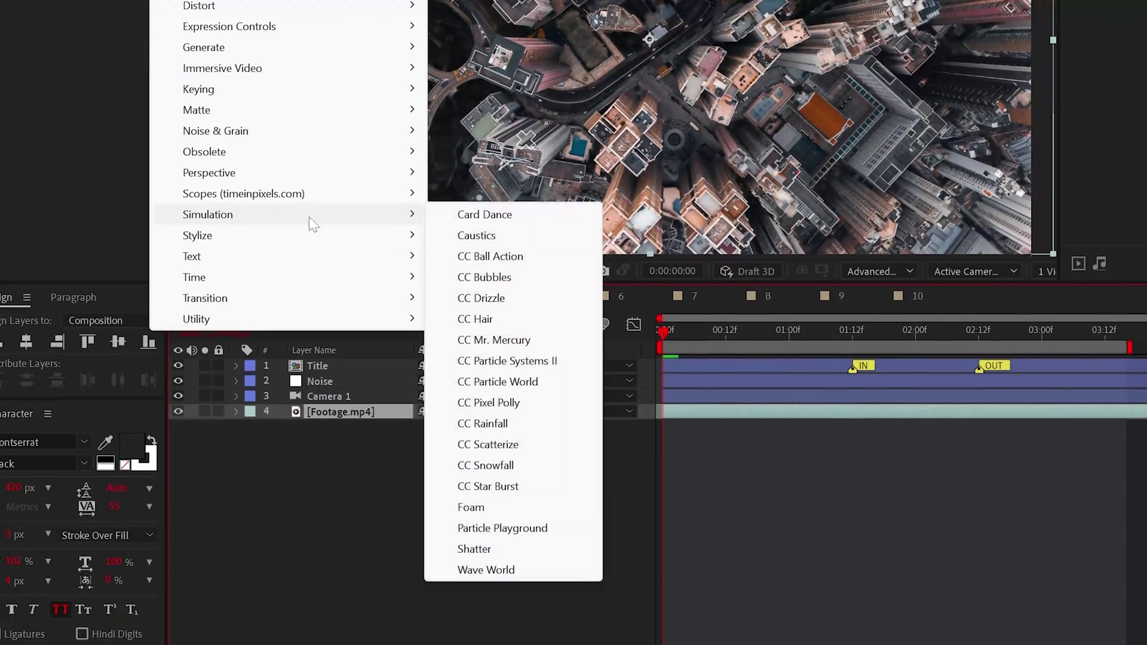
left_click(490, 256)
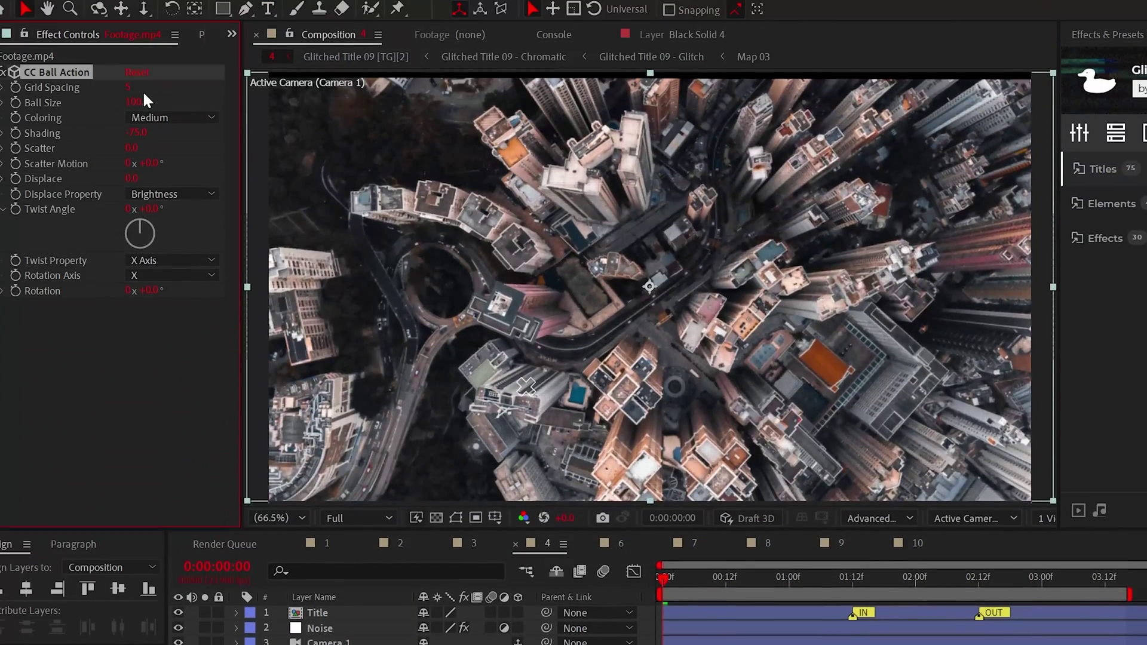
Set Grid Spacing 0, Ball Size 60, Displacement 30 and higher, and add a second mask reference
type("0")
key("Return")
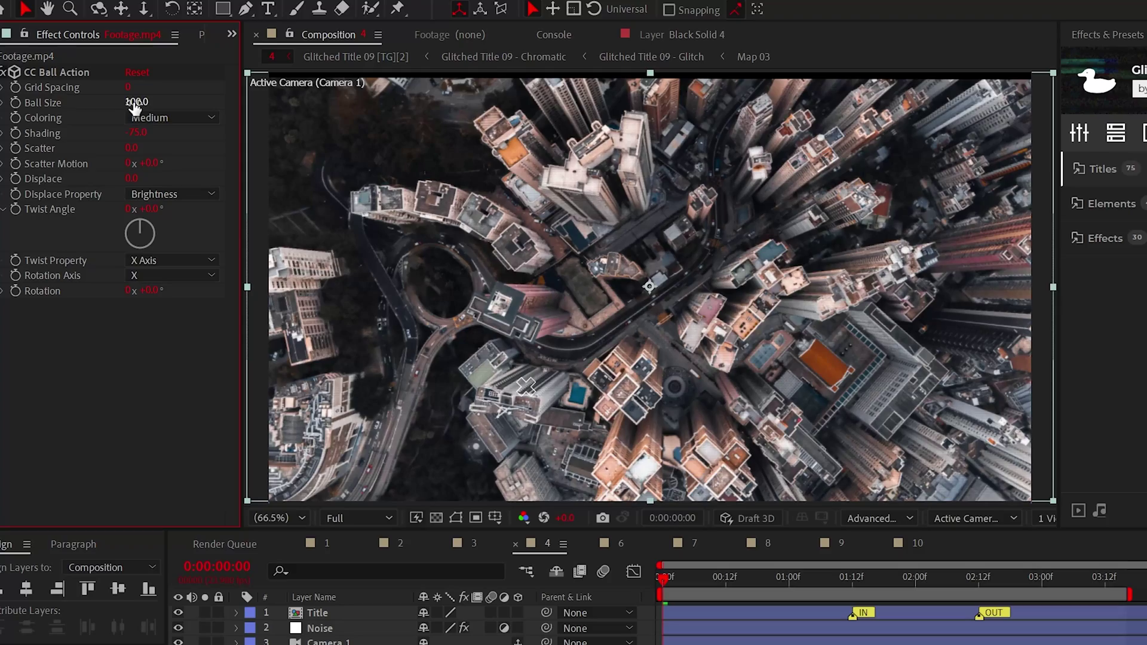
type("60")
key("Return")
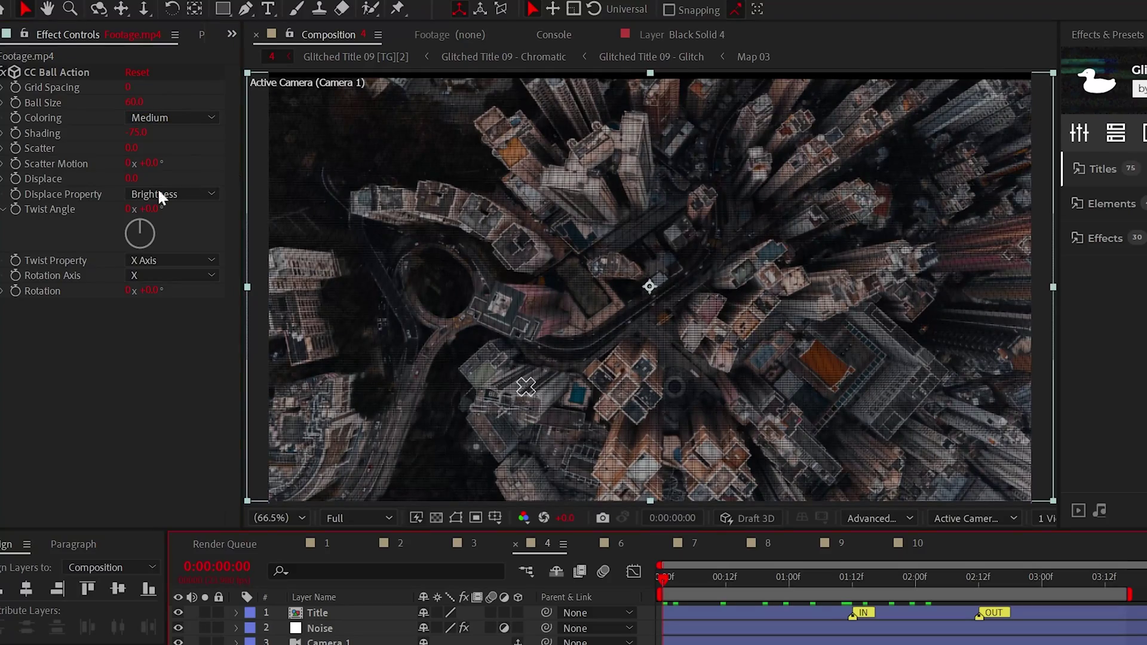
type("30")
key("Return")
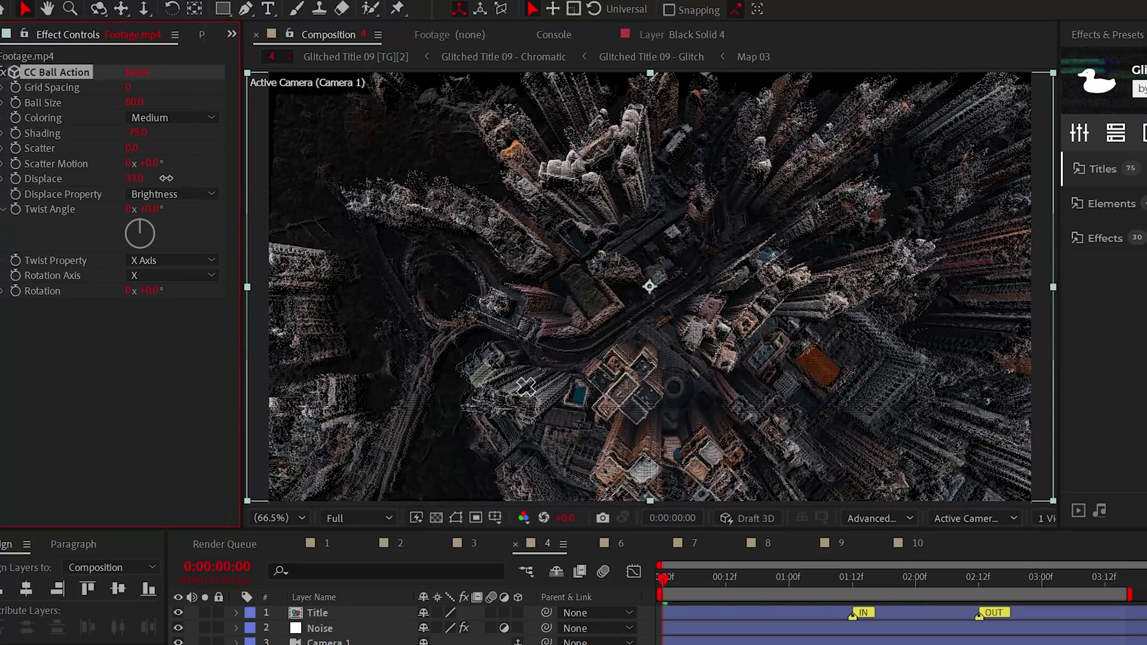
left_click_drag(170, 177, 202, 172)
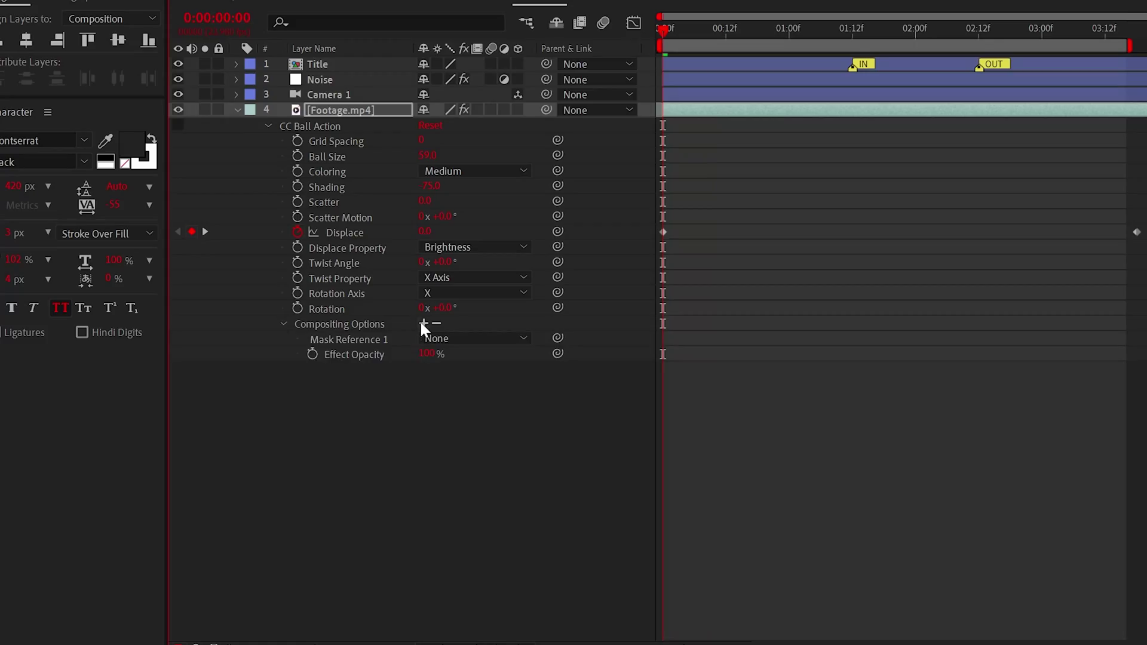
left_click(423, 322)
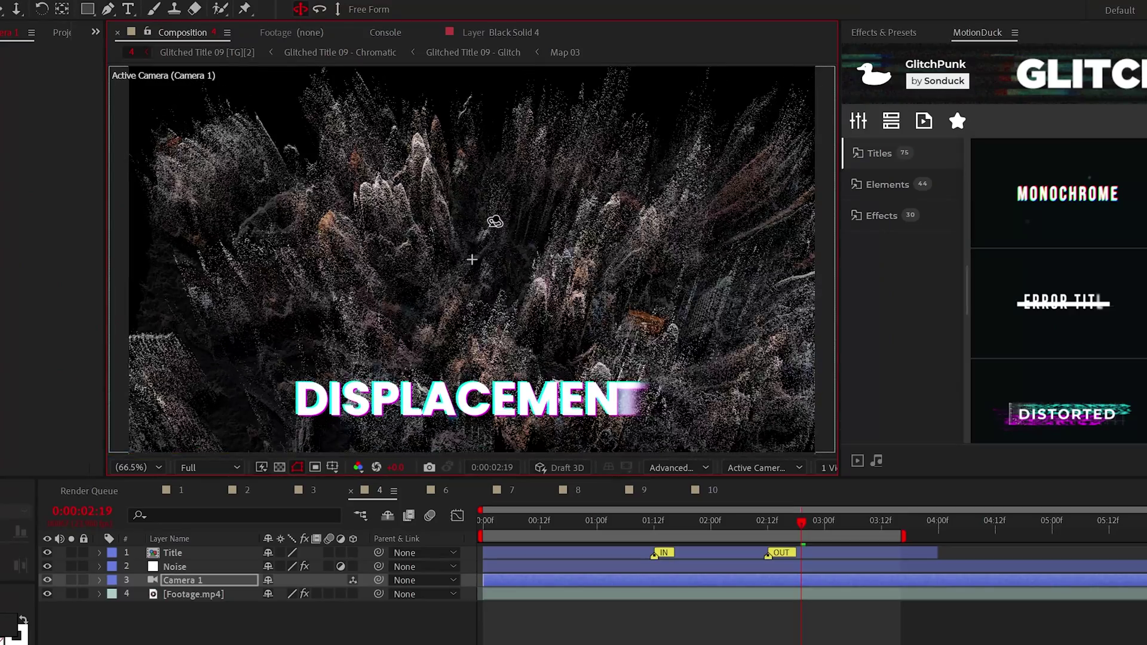
left_click_drag(494, 222, 492, 268)
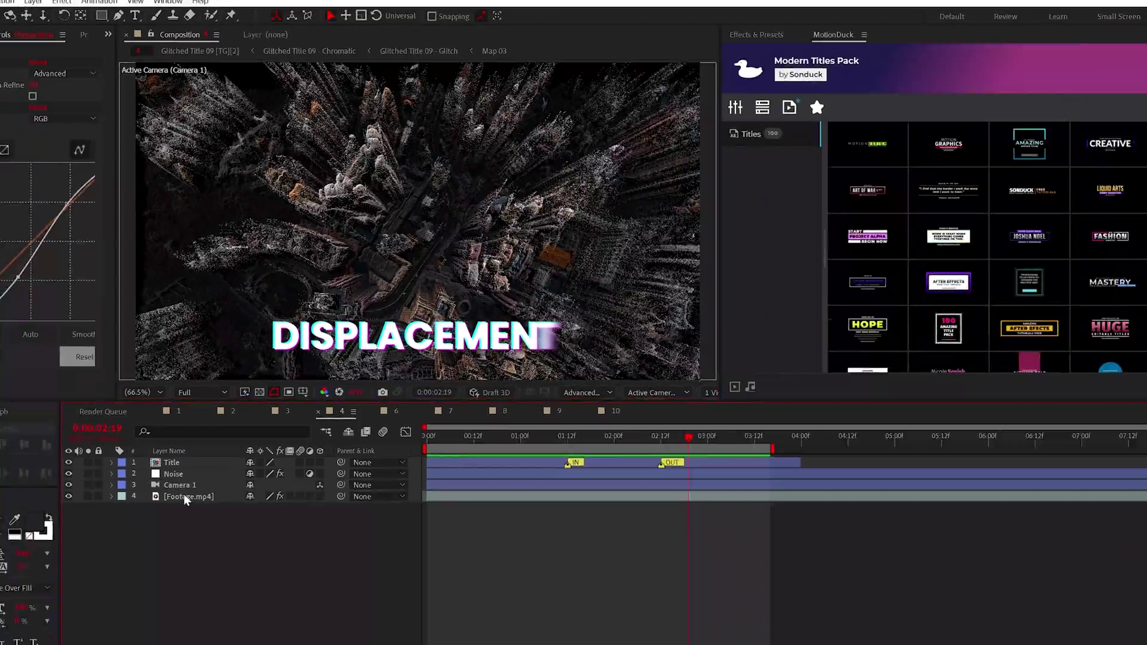
left_click(187, 568)
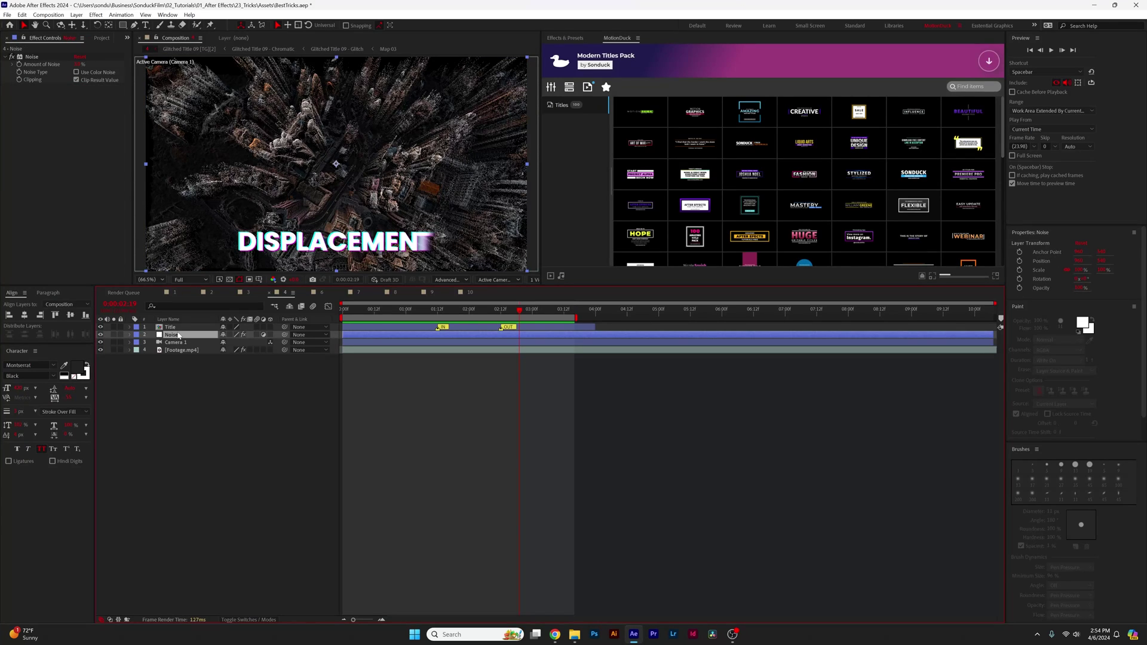
left_click(171, 350)
left_click(251, 408)
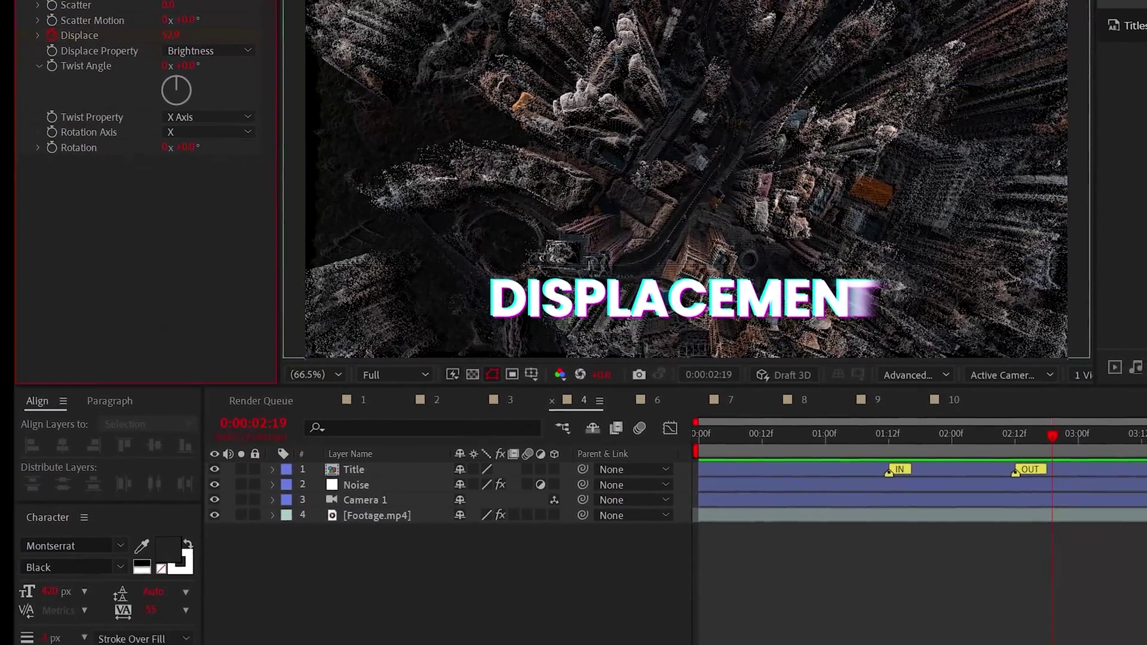
key("u")
key("u")
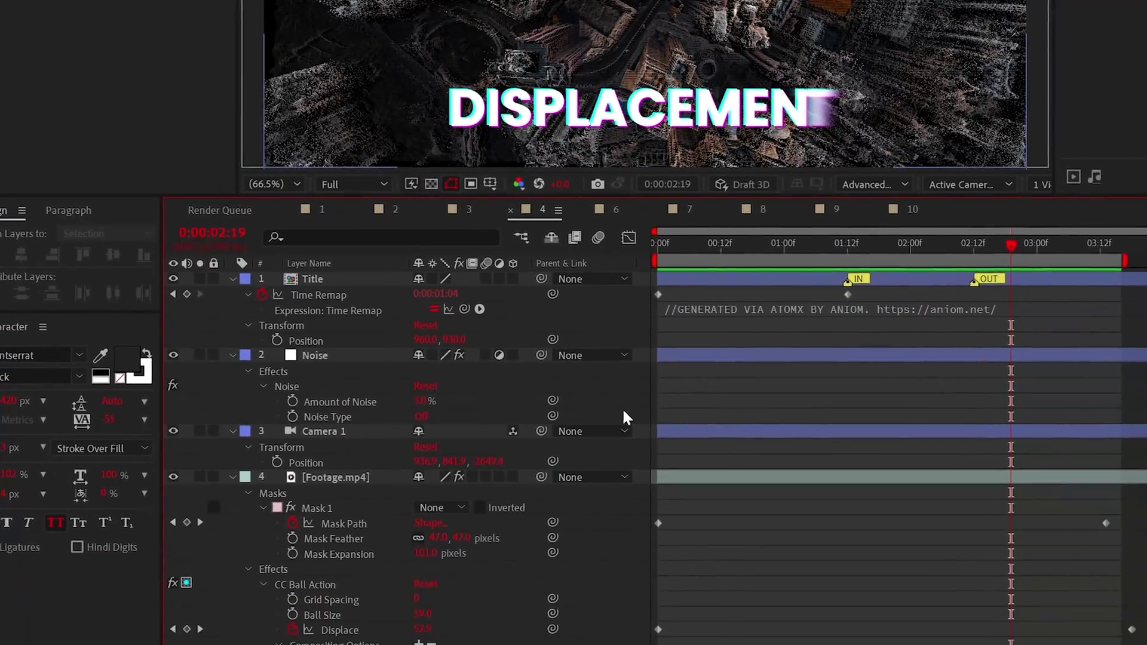
key("u")
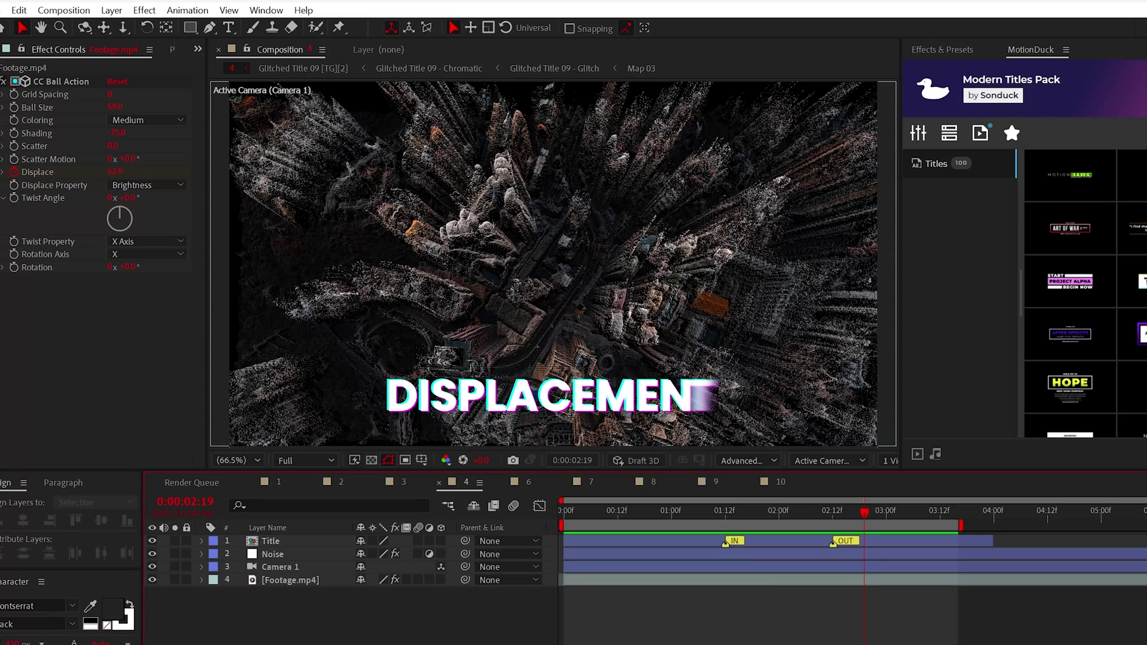
Open the Console's debug database and filter it to Enable_Theme_Colorizing
key("ctrl+F12")
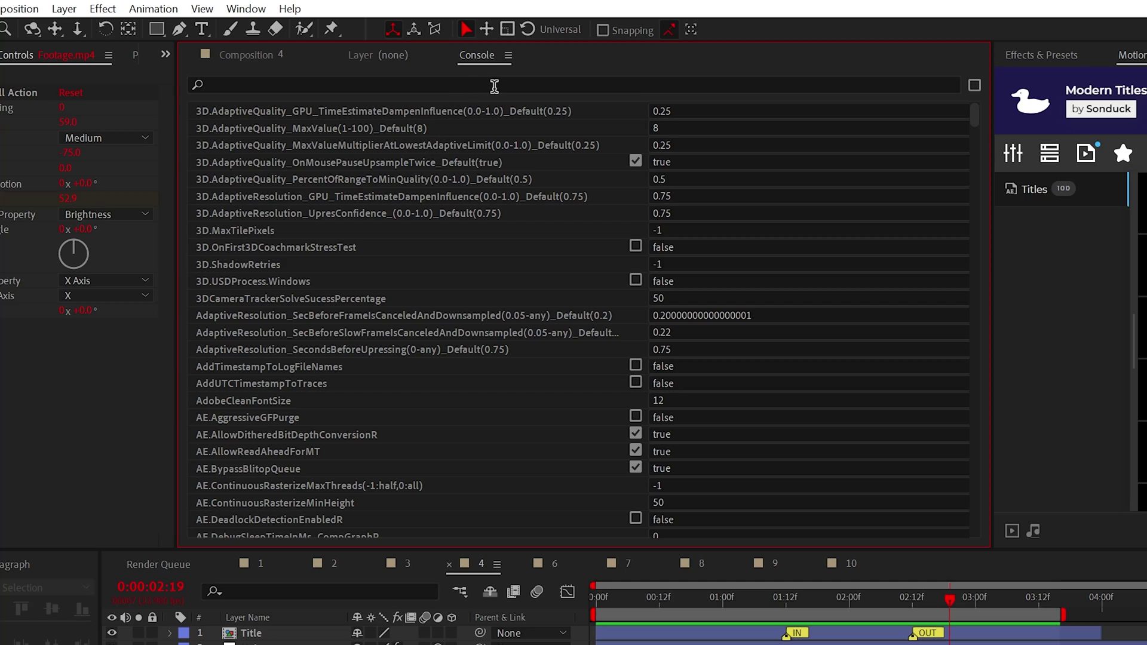
left_click(507, 57)
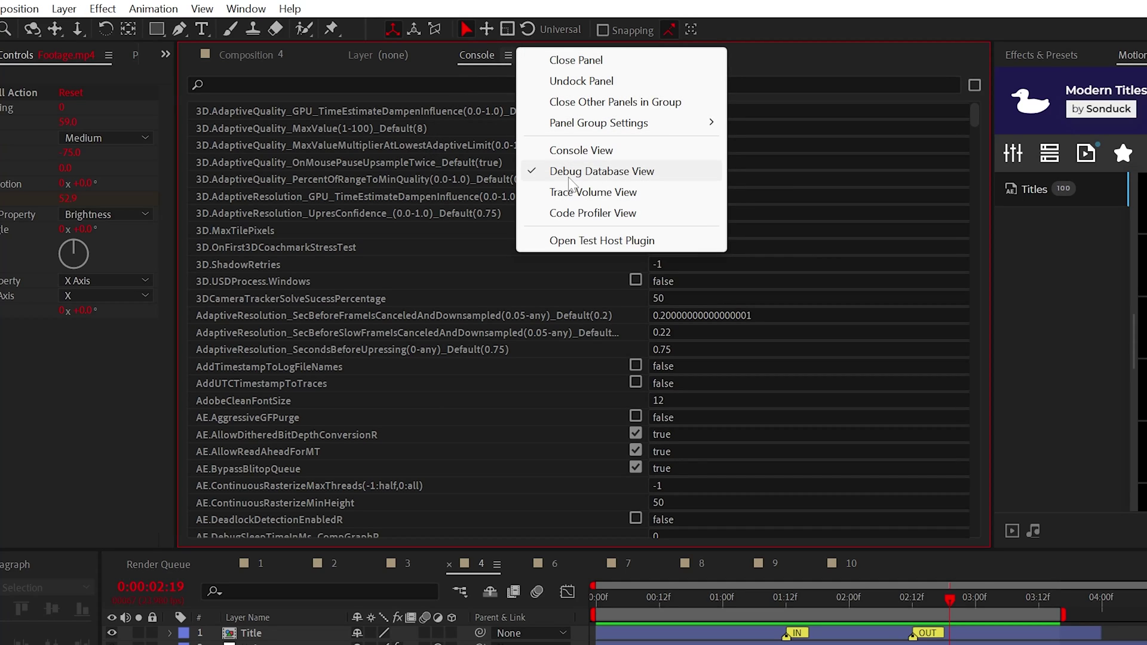
left_click(278, 85)
type("Enable_Theme_Colorizing")
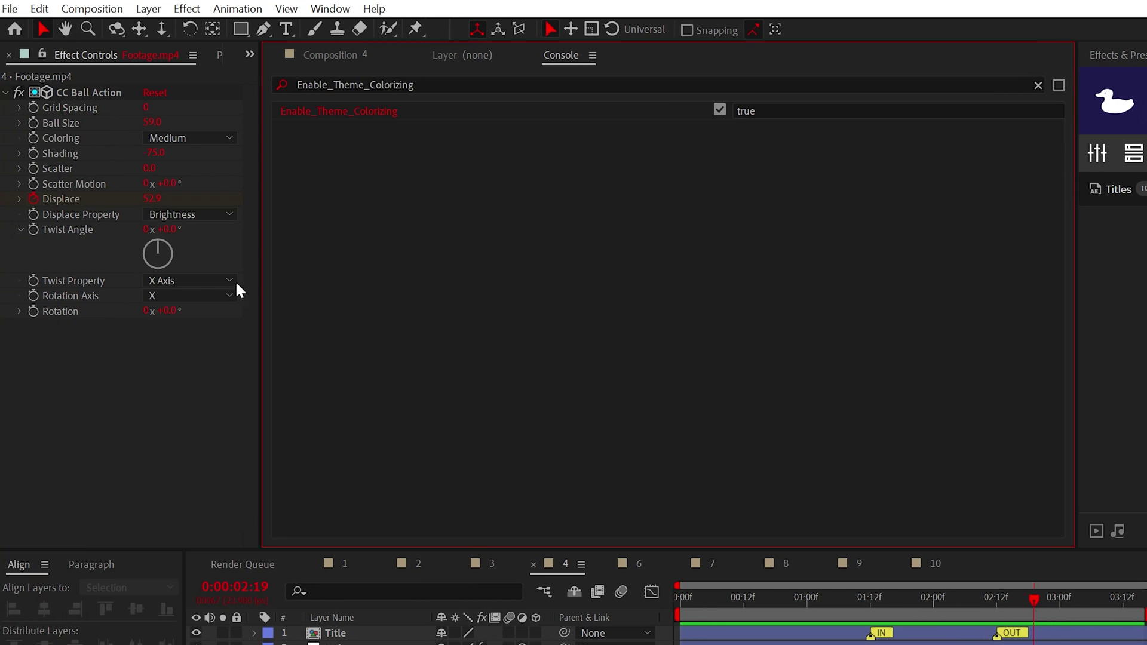
left_click(37, 9)
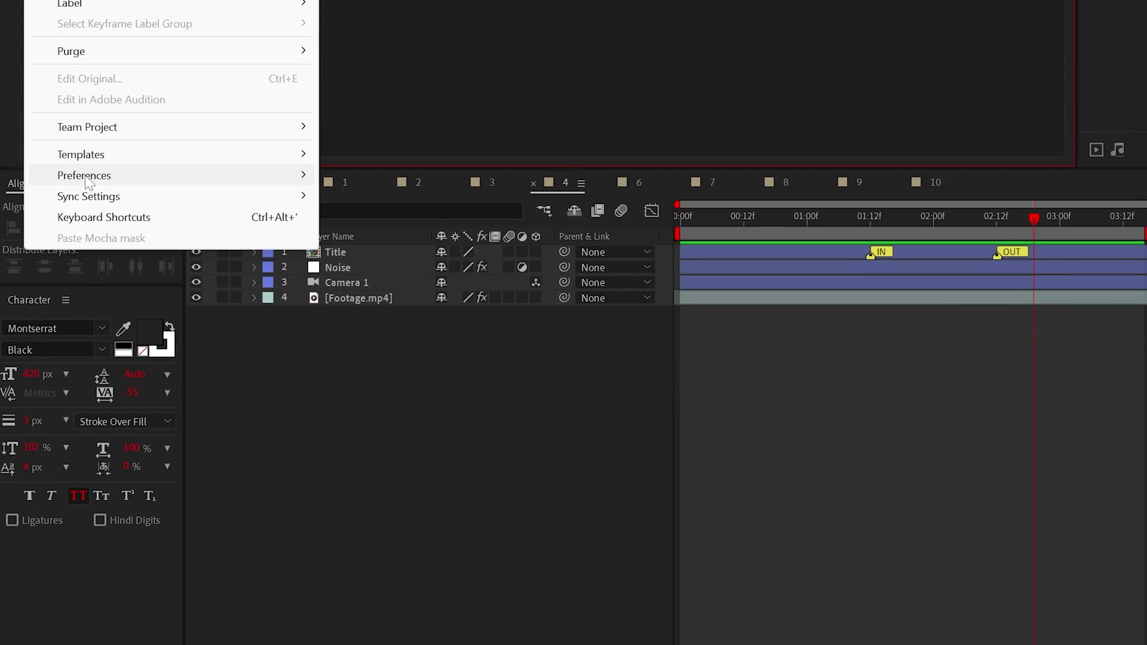
Pick a new Highlight Color in Appearance preferences and apply it
mouse_move(87, 180)
left_click(392, 385)
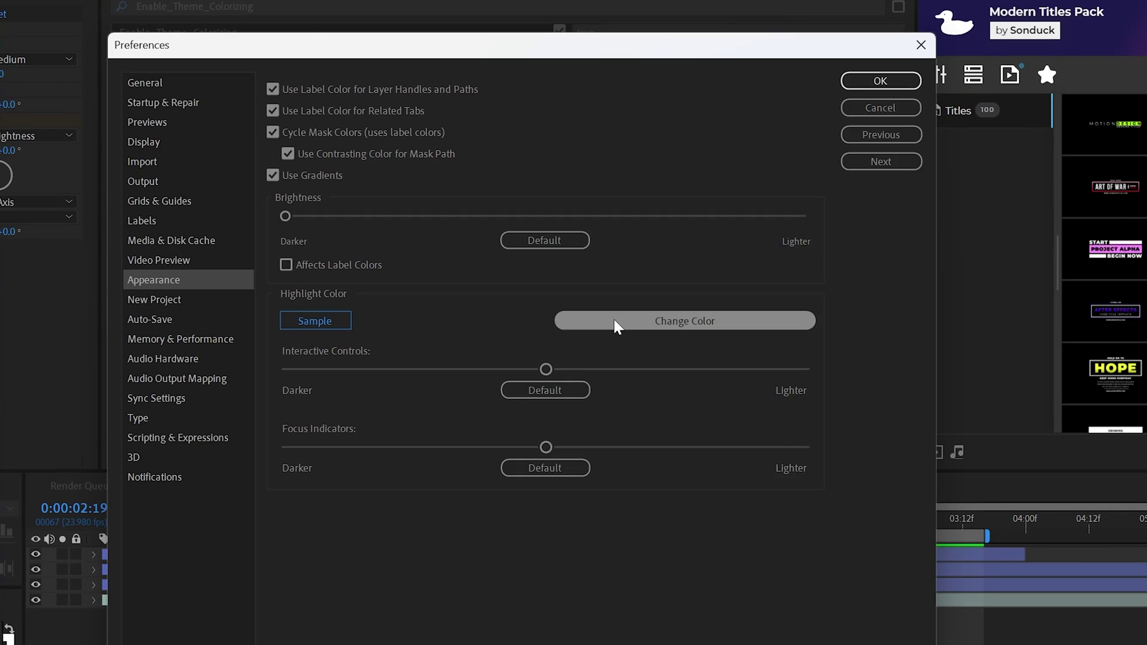
left_click(614, 325)
left_click_drag(563, 497, 567, 394)
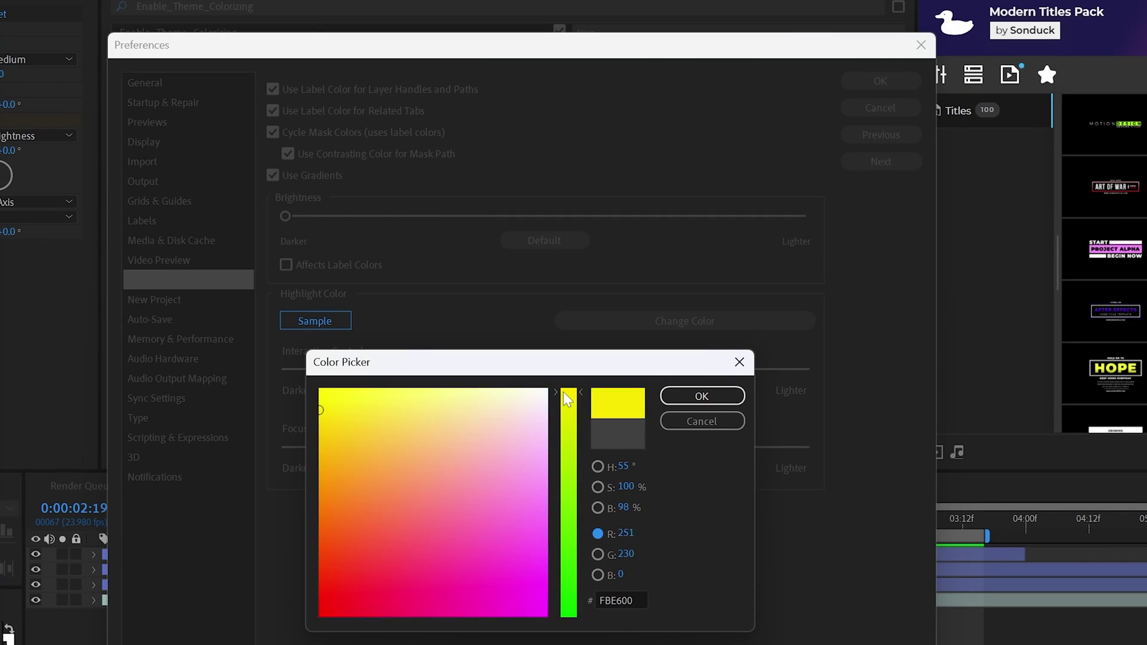
left_click(701, 396)
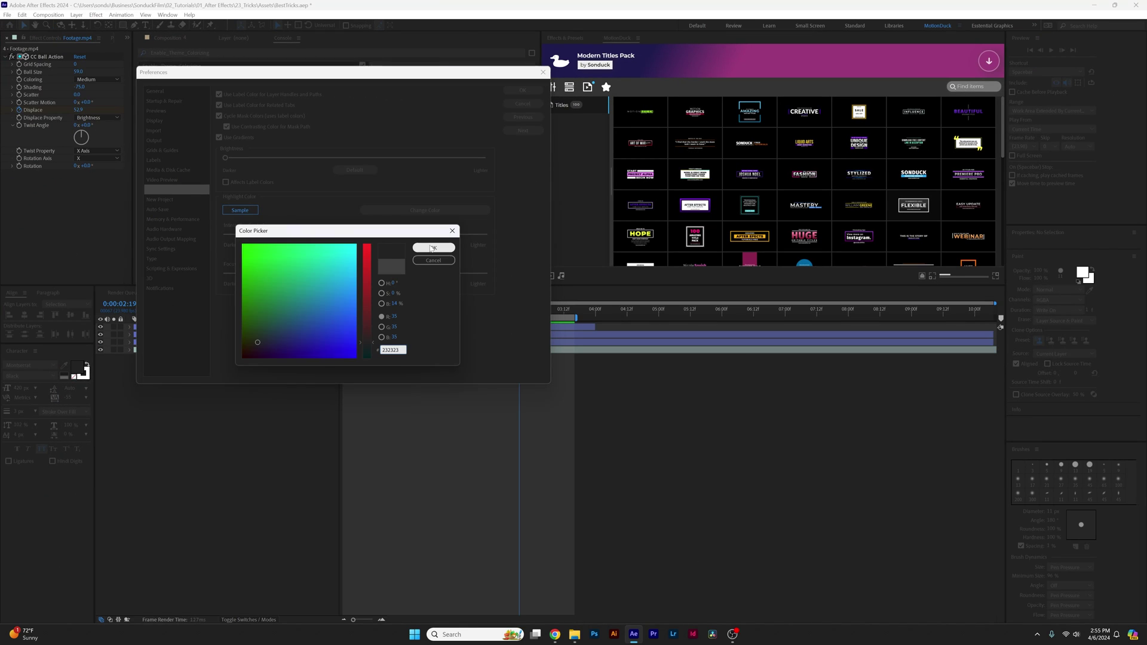
left_click(523, 104)
left_click(523, 90)
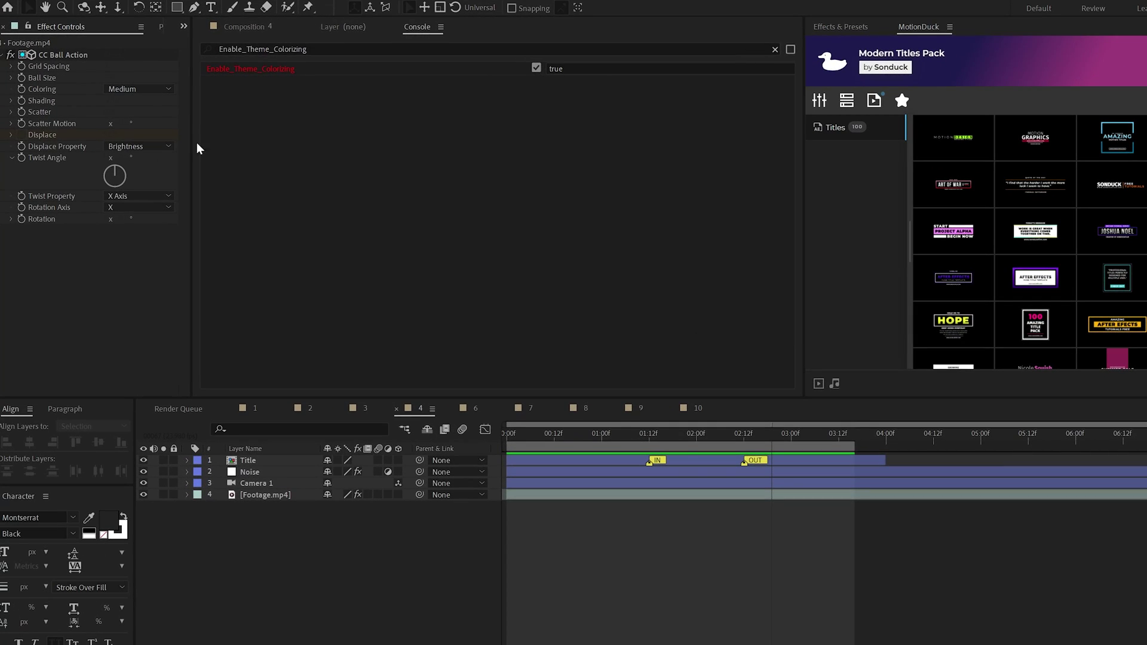
Toggle modified properties with UU, then browse the Pulse, Typography and Titles template categories
key("u")
key("u")
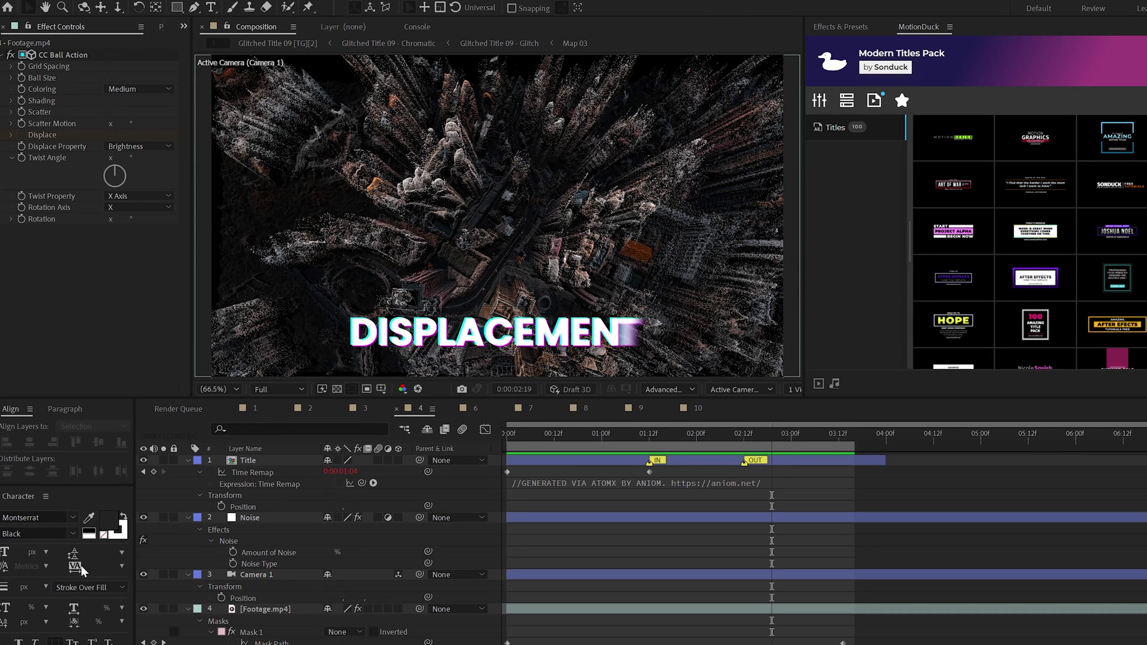
key("u")
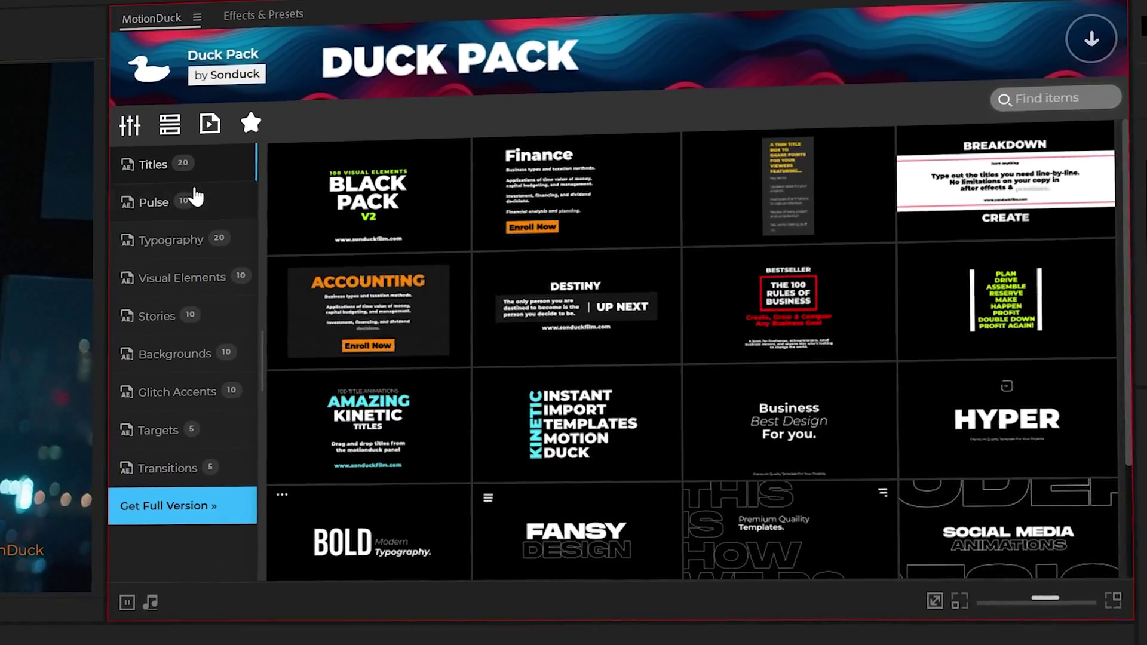
left_click(185, 200)
left_click(171, 239)
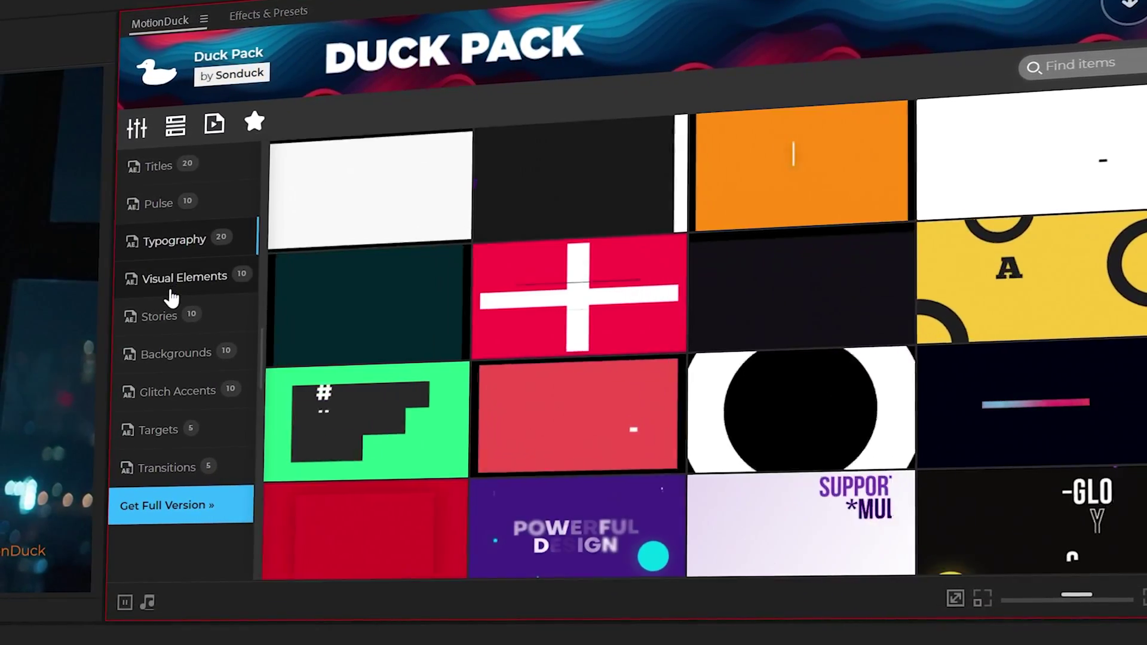
left_click(158, 166)
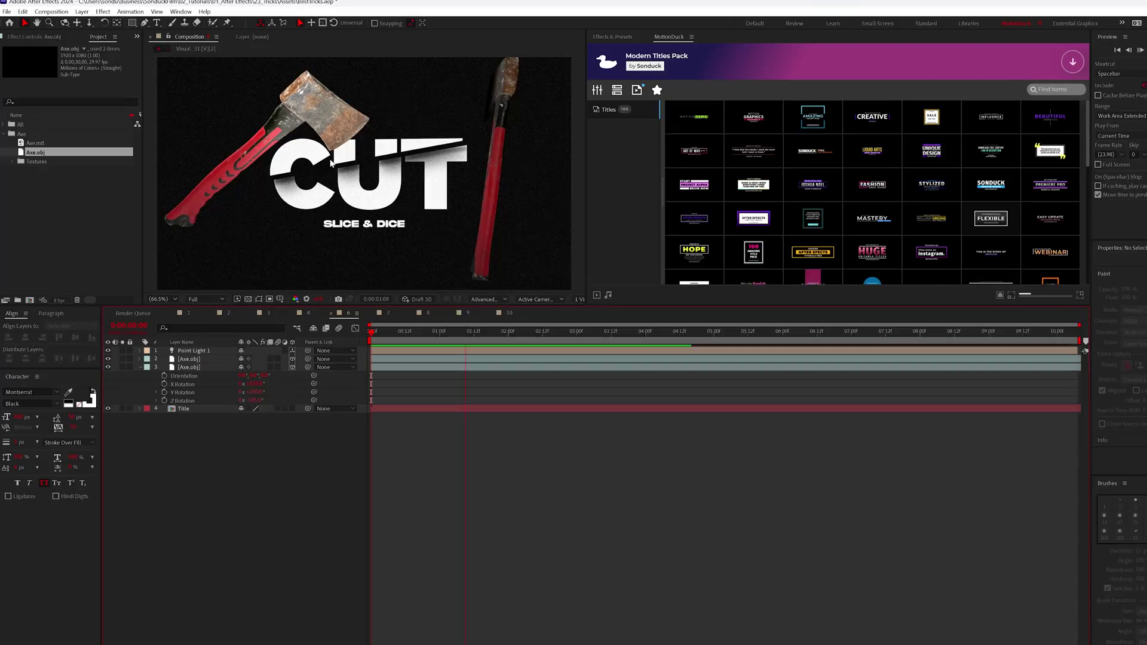
Stand the axe model upright via Y and Z rotation, add a third Axe.obj, and show its Position
left_click(200, 389)
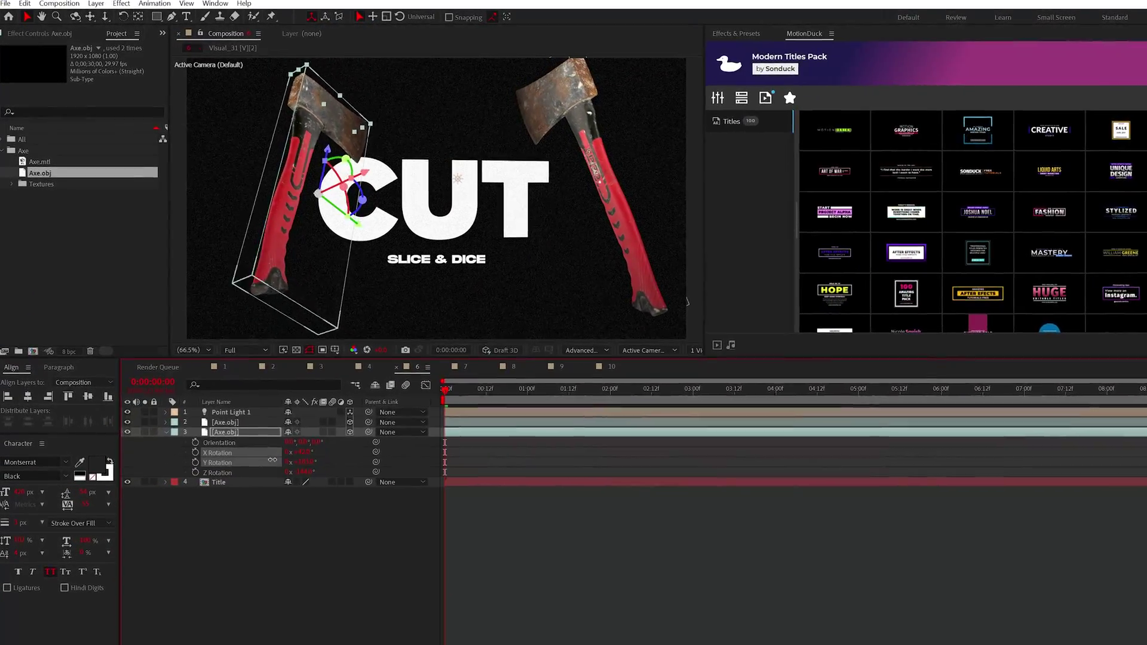
left_click_drag(273, 460, 299, 464)
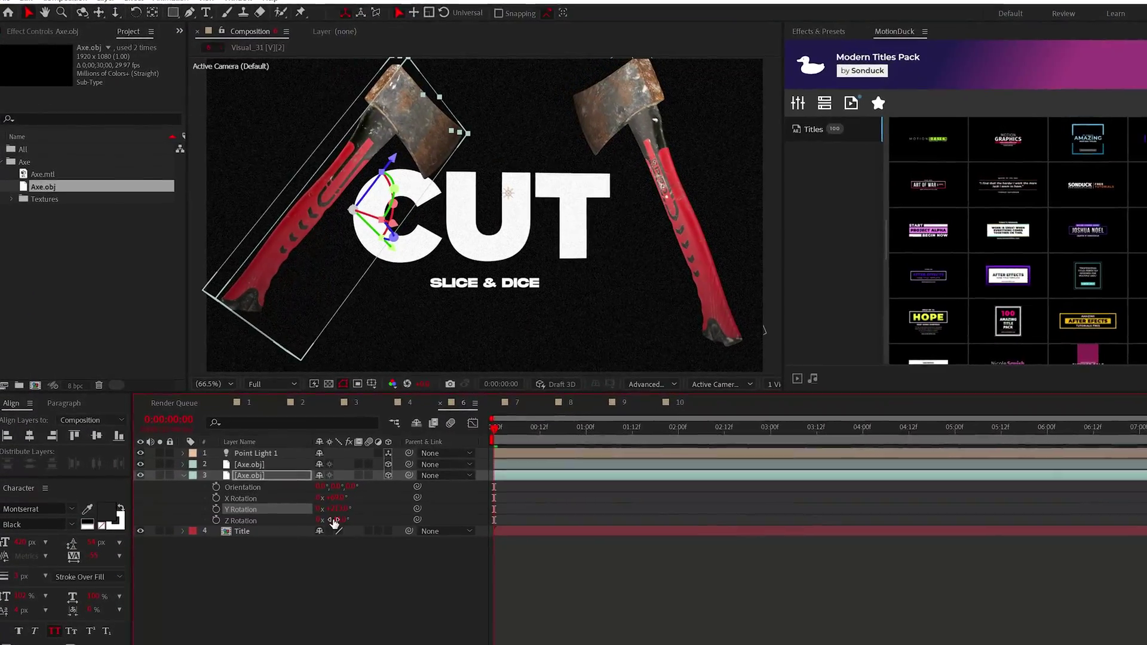
left_click_drag(335, 522, 406, 524)
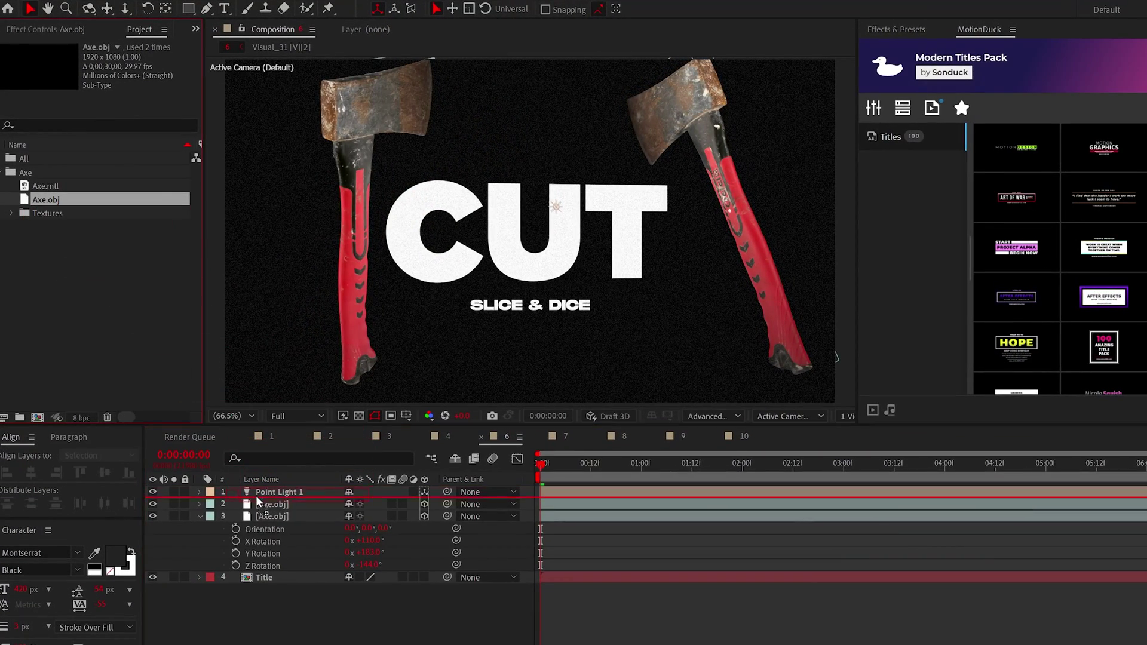
left_click_drag(258, 501, 258, 502)
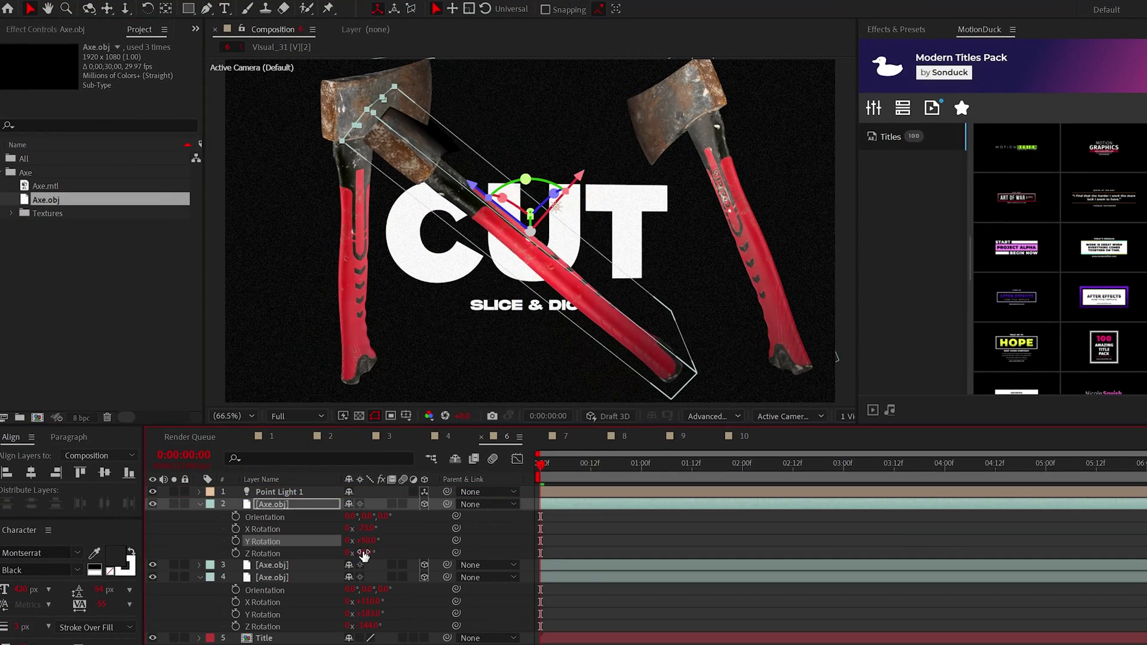
key("p")
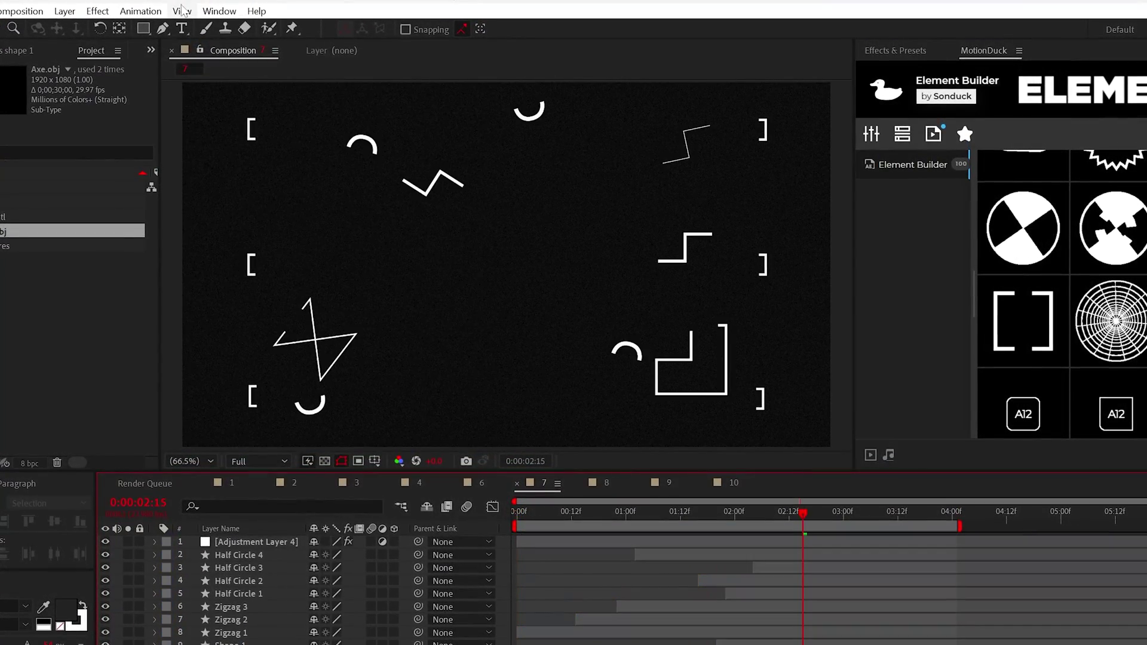
Show the grid over the shapes composition and switch to the Pen tool
left_click(183, 11)
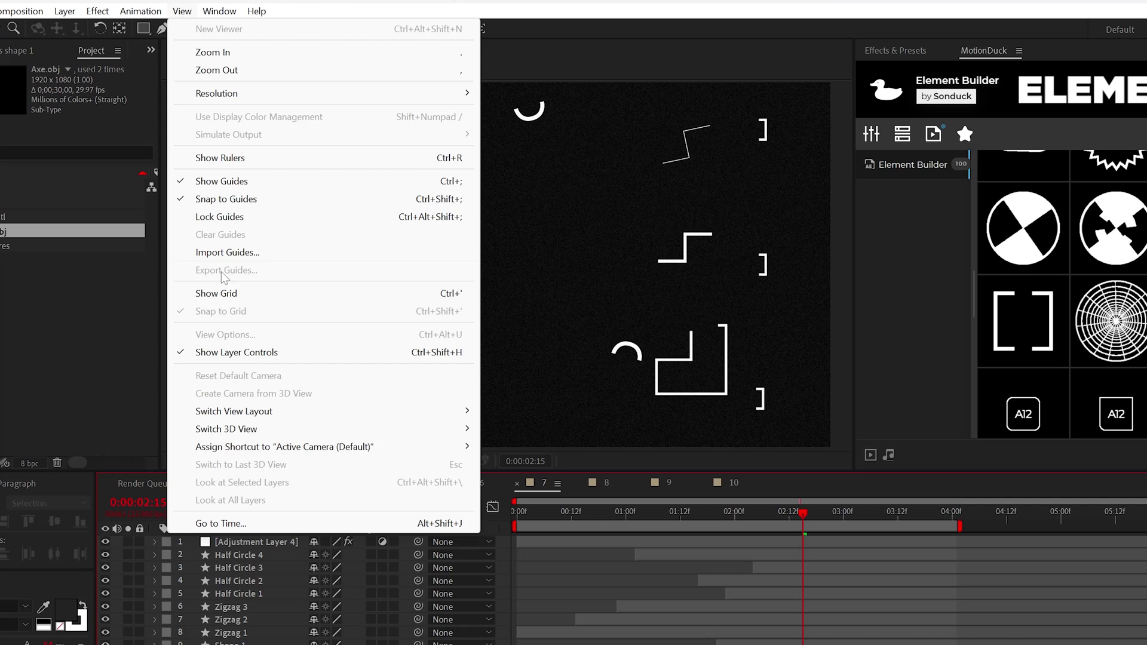
left_click(225, 294)
key("g")
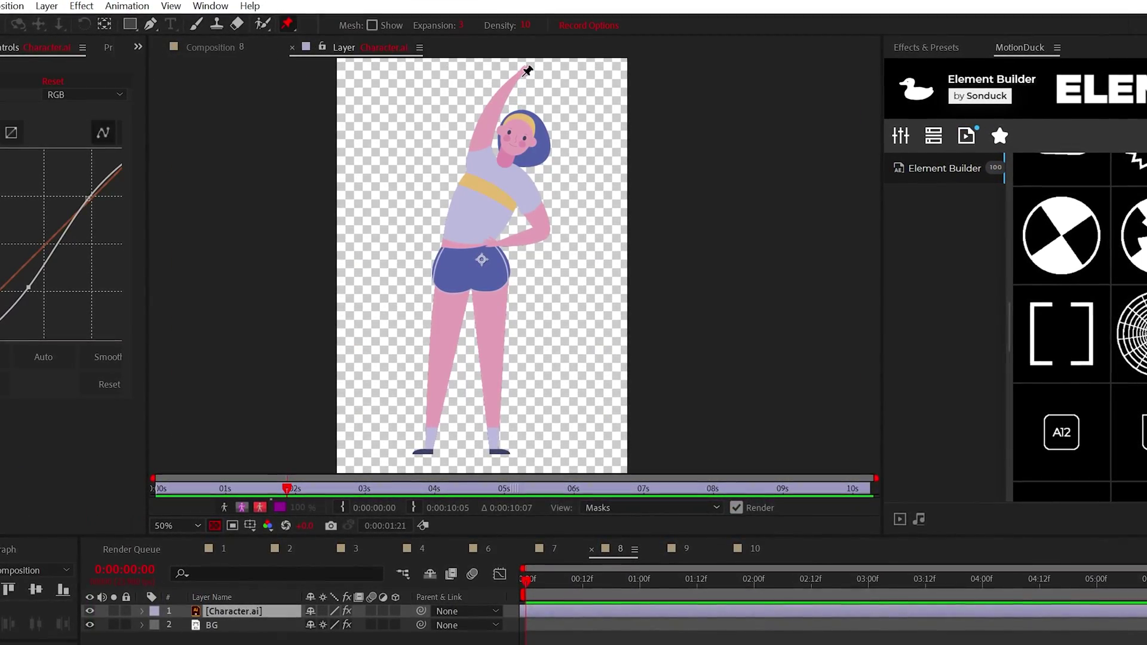
Pin the character's raised hand and record the arm's motion by dragging the pin
left_click(522, 73)
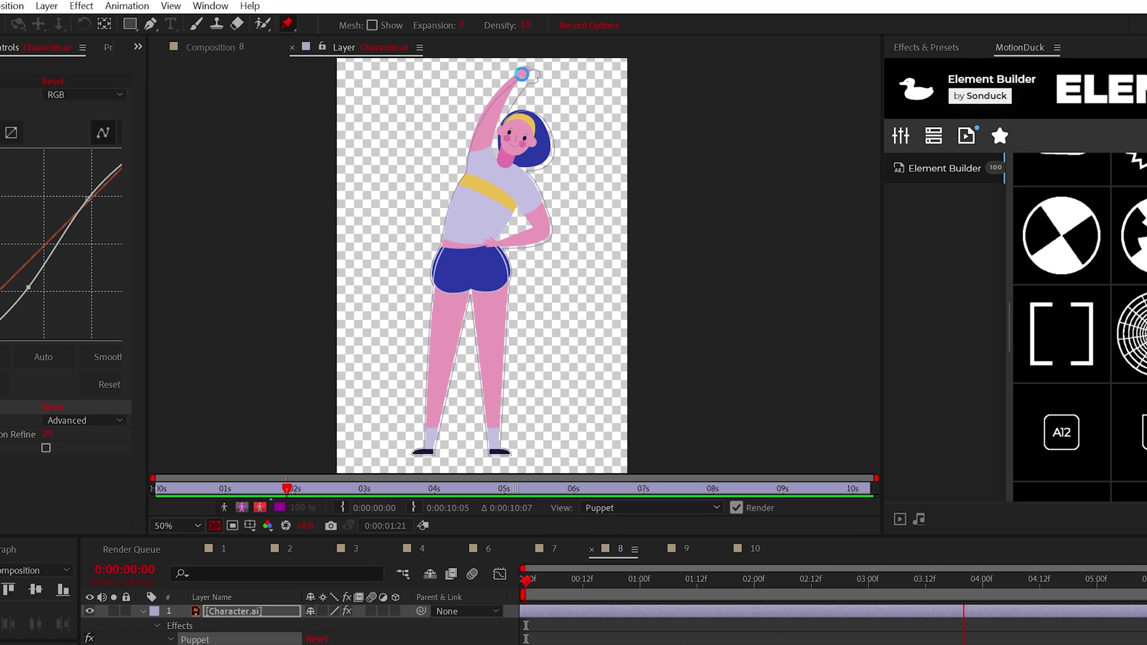
left_click_drag(522, 75, 385, 214)
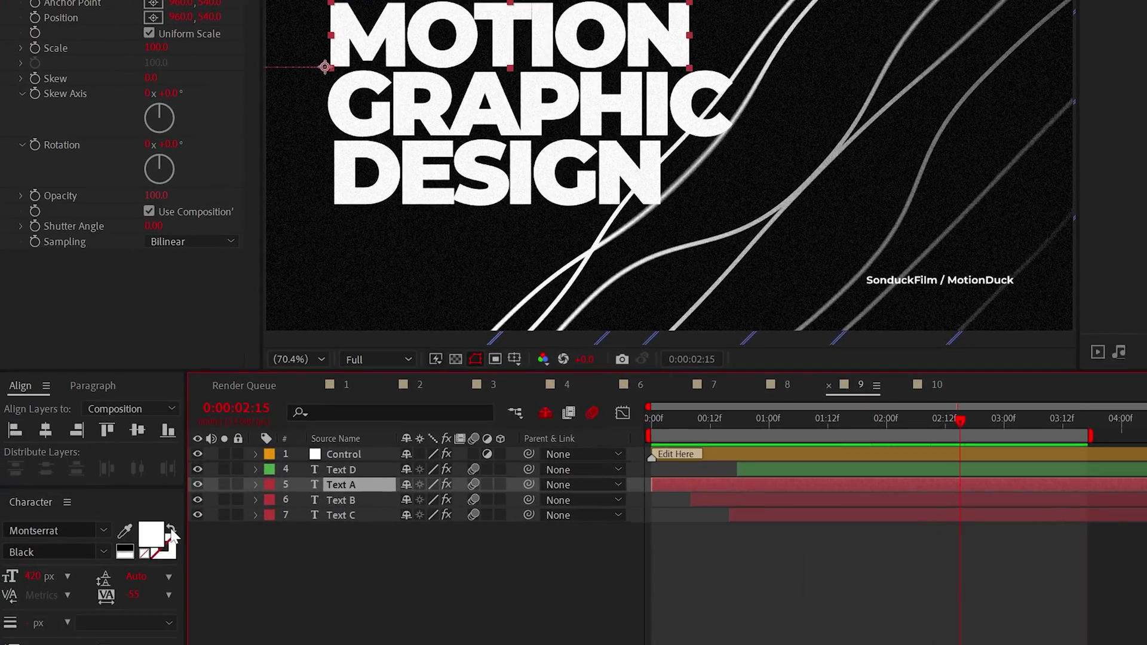
Swap the fill and stroke of the word MOTION so it is outlined, then preview the animation
left_click(116, 635)
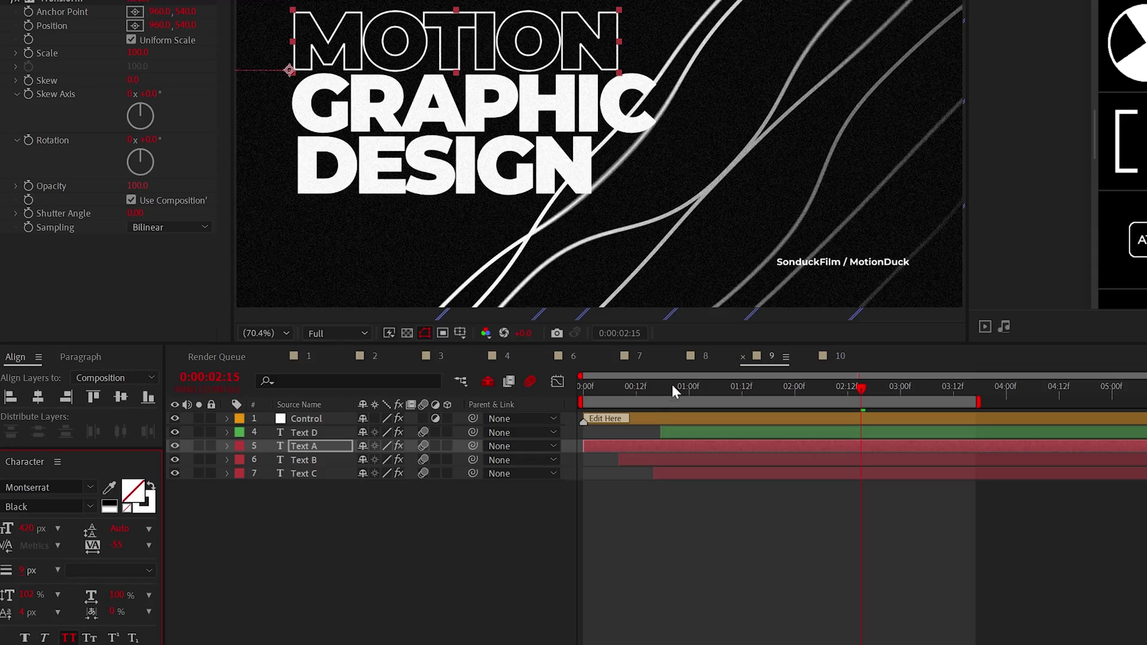
key("space")
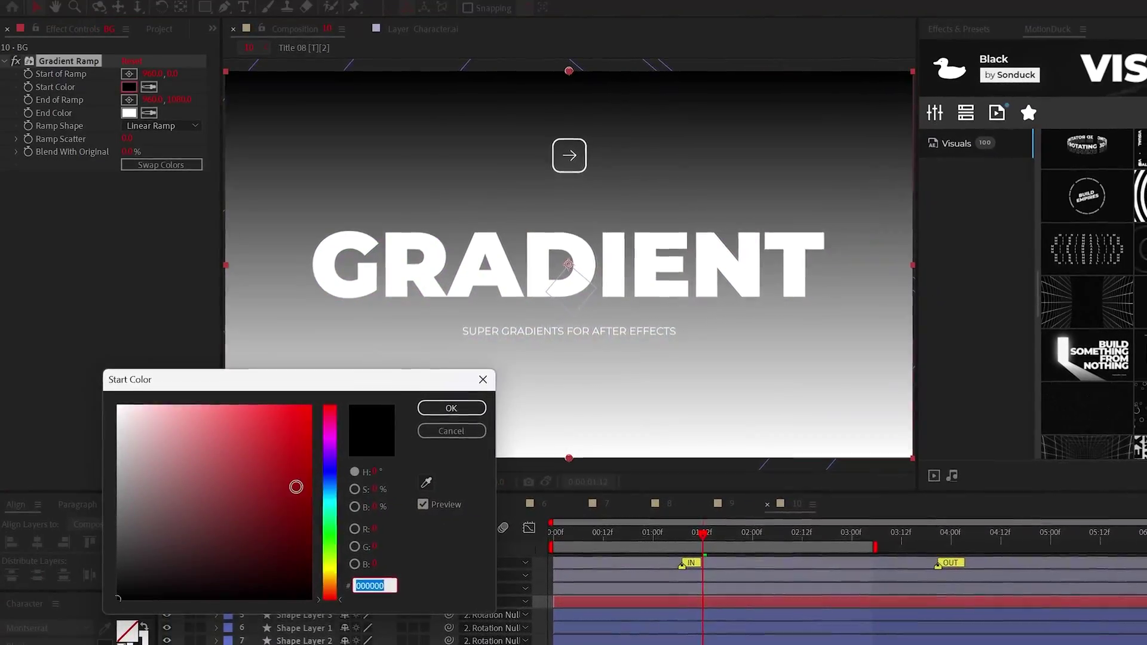
Set the Gradient Ramp start colour to blue and choose dark navy 00192A for the end colour
left_click(300, 478)
left_click_drag(330, 410, 379, 448)
left_click(451, 408)
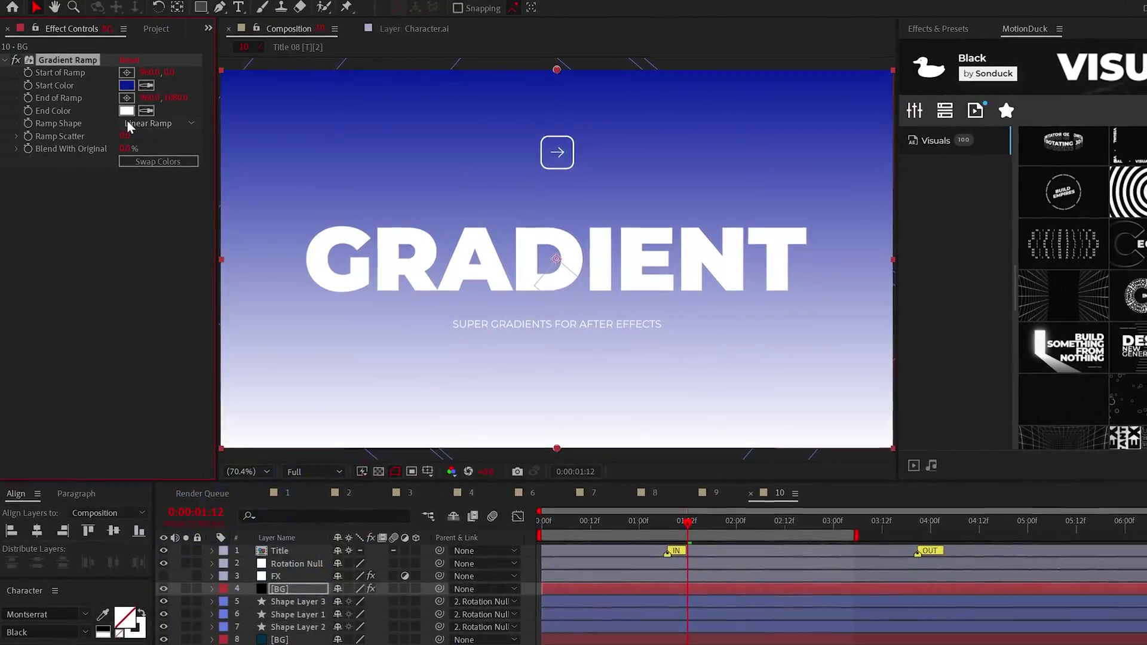
left_click(127, 110)
left_click(315, 468)
left_click_drag(281, 478, 324, 542)
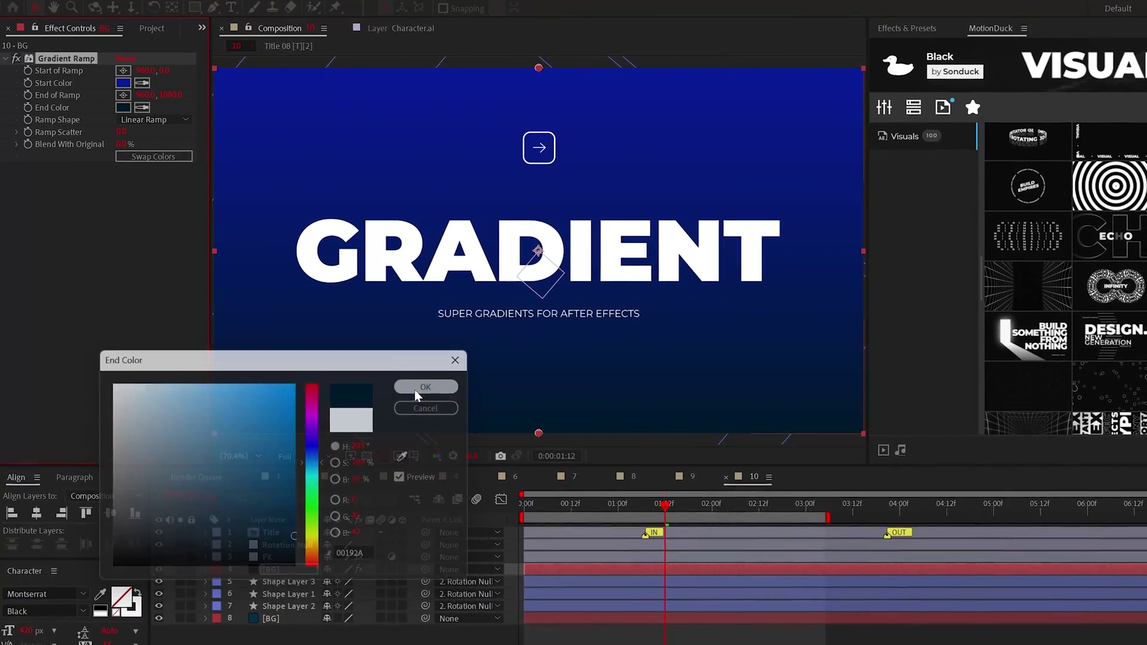
Confirm the 00192A end colour and draw six green circles over the gradient
left_click(432, 390)
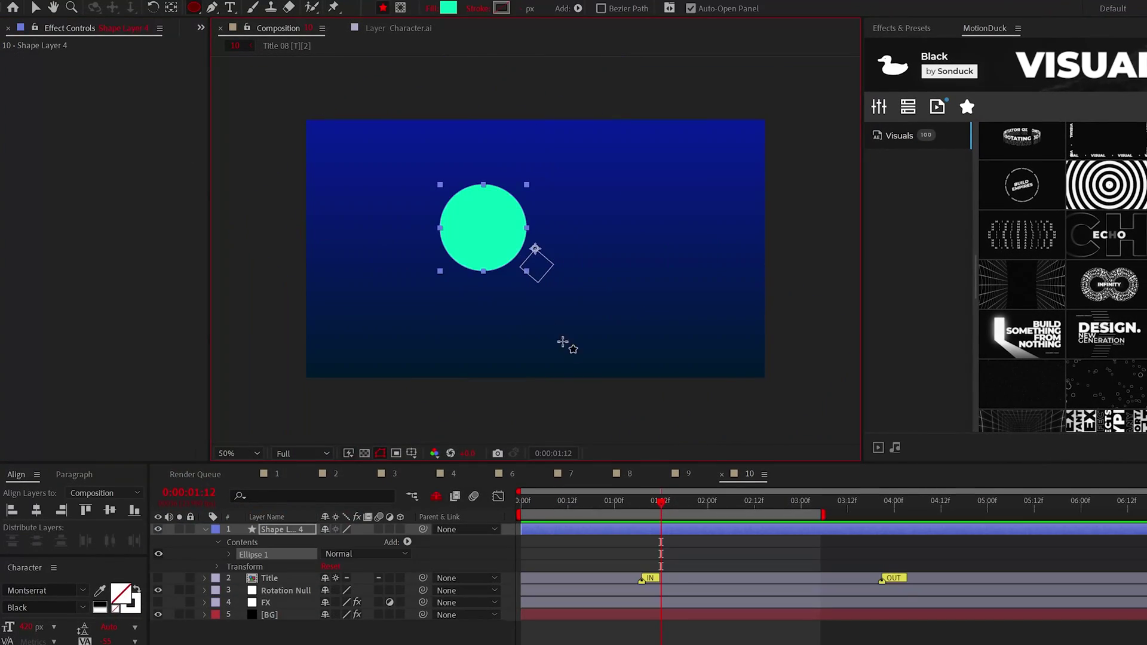
left_click_drag(570, 211, 670, 310)
left_click_drag(492, 257, 572, 337)
left_click_drag(303, 114, 419, 230)
left_click_drag(363, 241, 479, 357)
left_click_drag(524, 123, 613, 212)
left_click_drag(642, 293, 768, 367)
Switch the fill to blue and draw four blue circles on a new shape layer
left_click(448, 8)
left_click(311, 525)
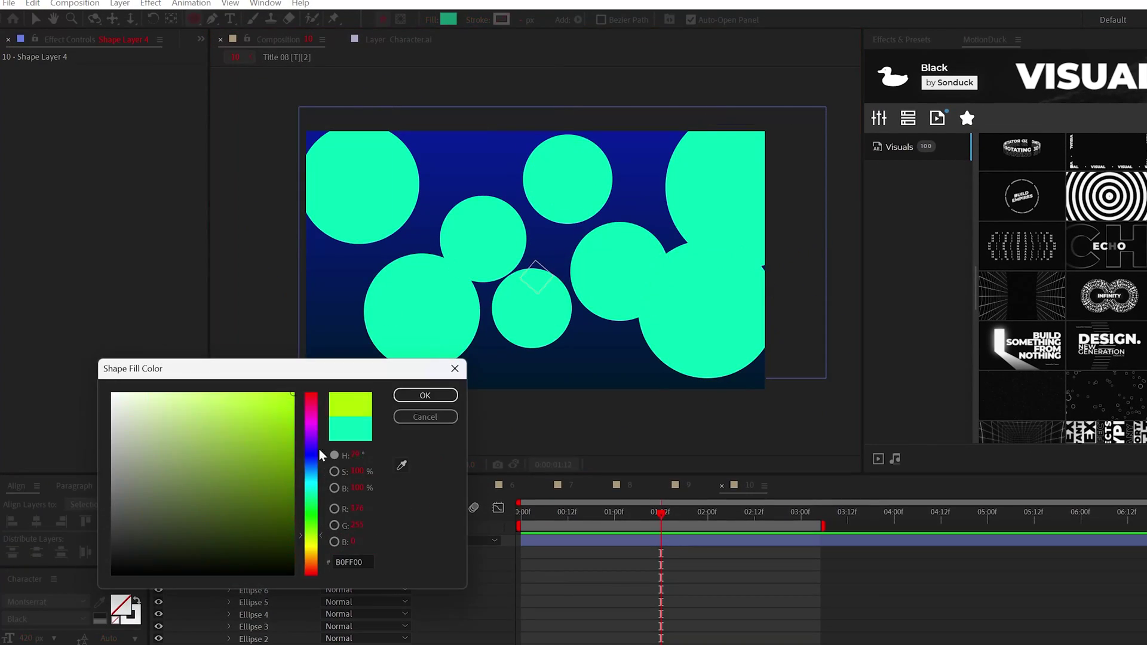
left_click(311, 455)
left_click(425, 395)
left_click_drag(371, 193, 457, 302)
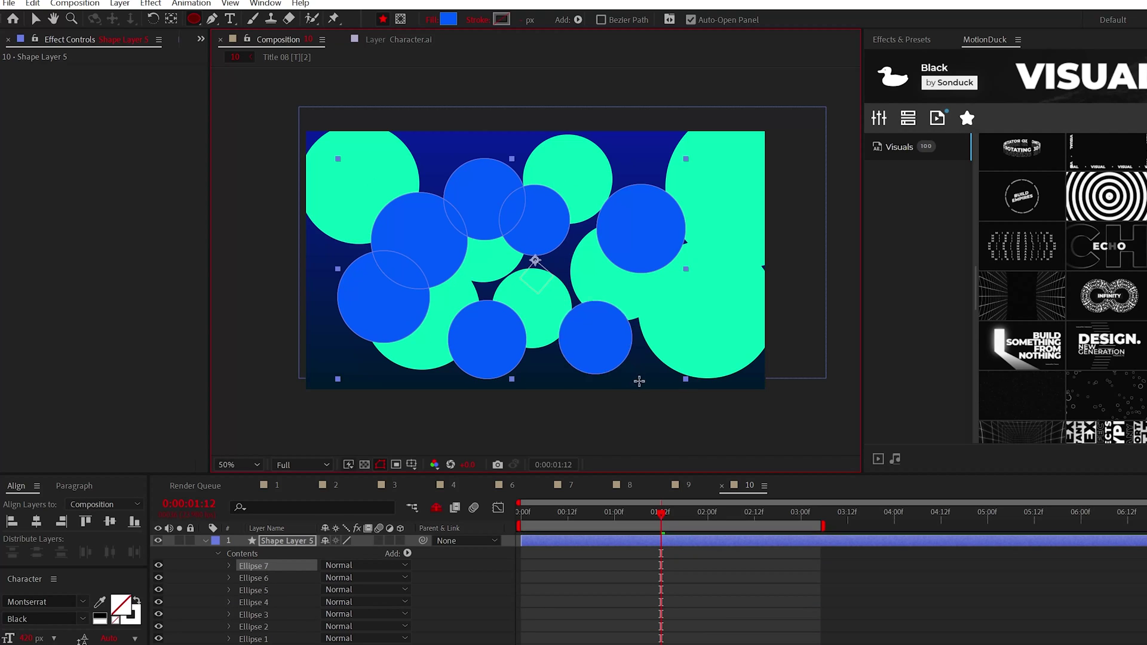
left_click_drag(639, 381, 644, 385)
left_click_drag(553, 226, 633, 305)
left_click_drag(677, 153, 762, 238)
left_click_drag(365, 408, 413, 439)
Switch the fill to magenta and draw ten magenta circles on a new shape layer
left_click(448, 19)
left_click_drag(400, 226, 458, 282)
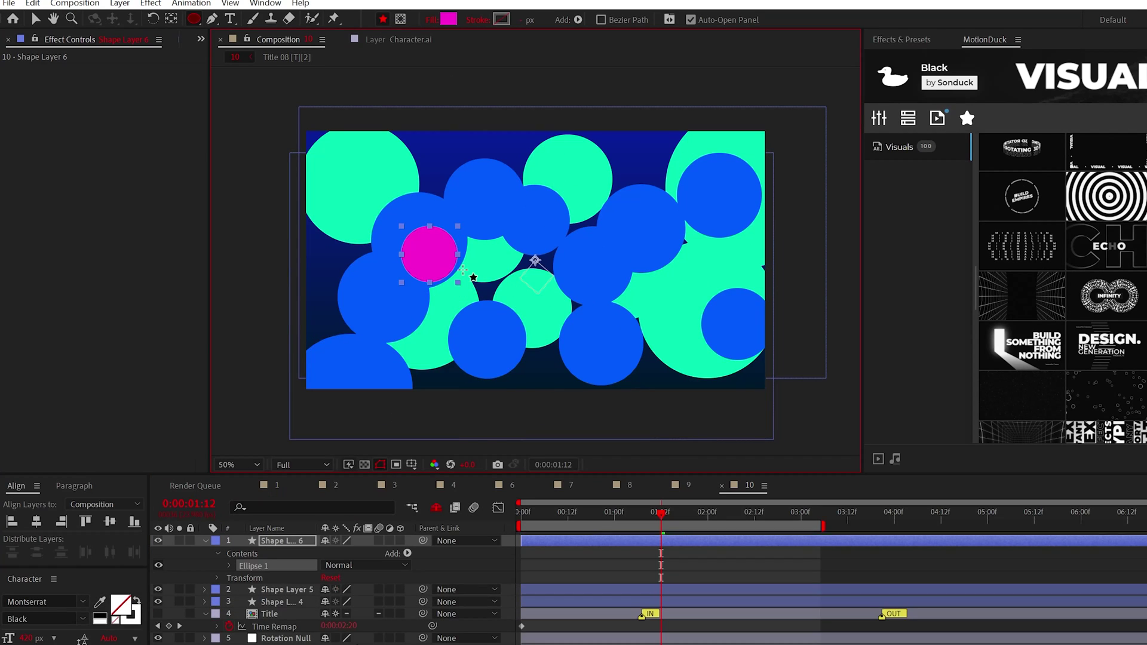
left_click_drag(468, 214, 530, 275)
left_click_drag(529, 209, 592, 272)
left_click_drag(663, 221, 754, 312)
left_click_drag(542, 321, 609, 390)
left_click_drag(461, 272, 517, 327)
left_click_drag(473, 298, 545, 369)
left_click_drag(443, 166, 538, 262)
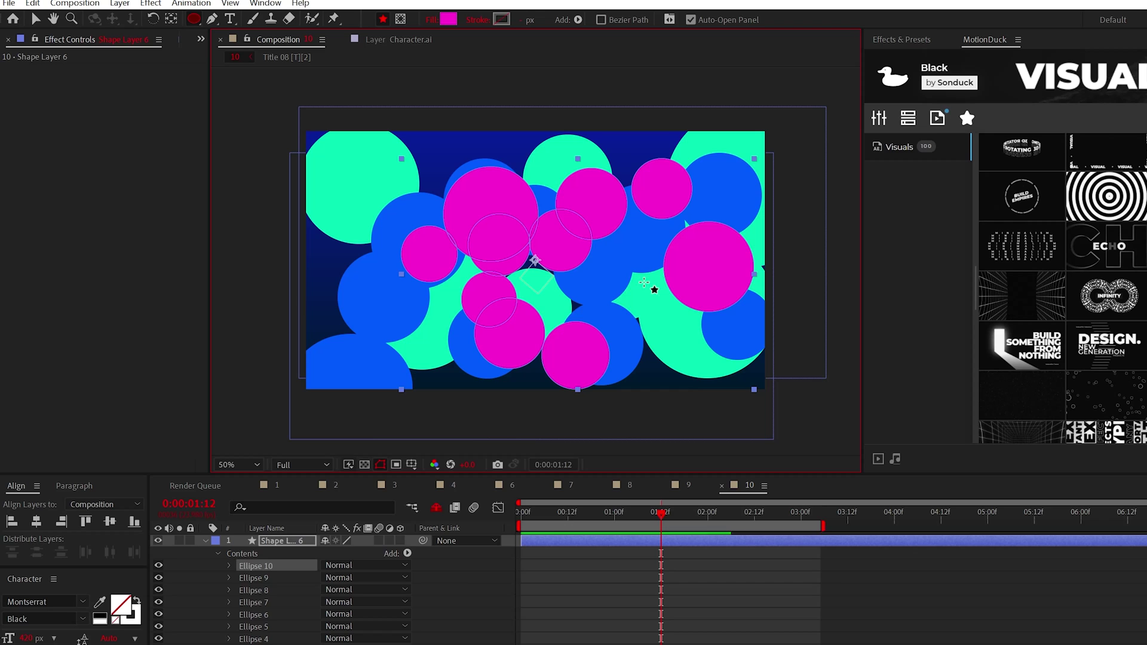
left_click_drag(302, 328, 410, 436)
left_click_drag(691, 115, 845, 294)
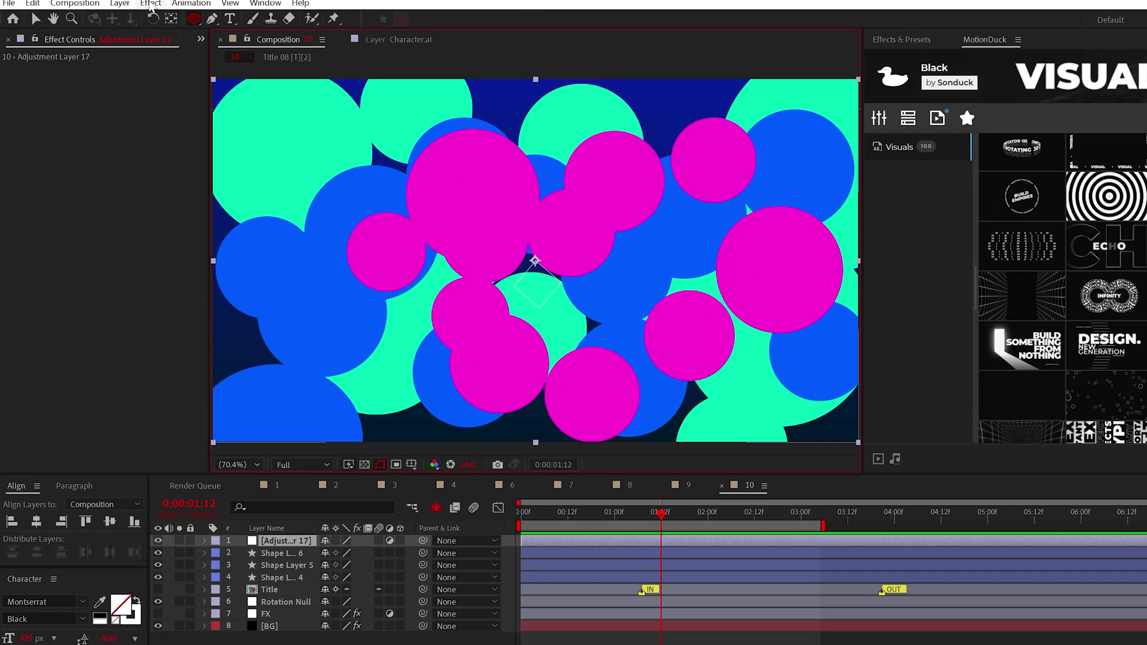
Add a Gaussian Blur with blurriness 1000 to the adjustment layer
left_click(151, 3)
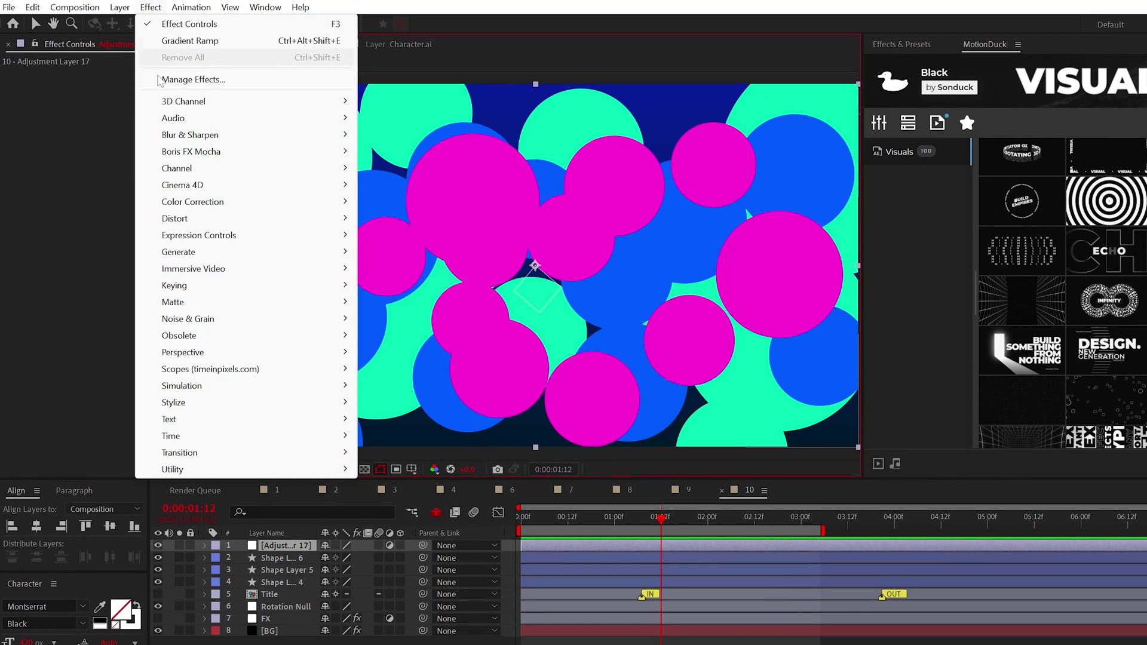
mouse_move(189, 137)
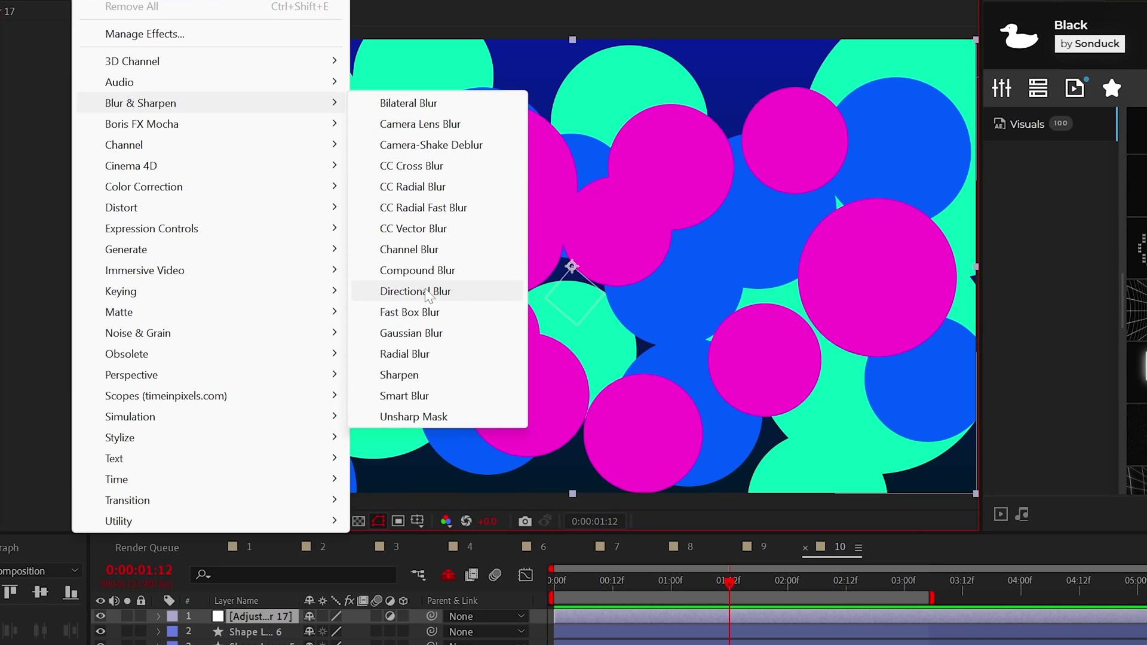
left_click(411, 333)
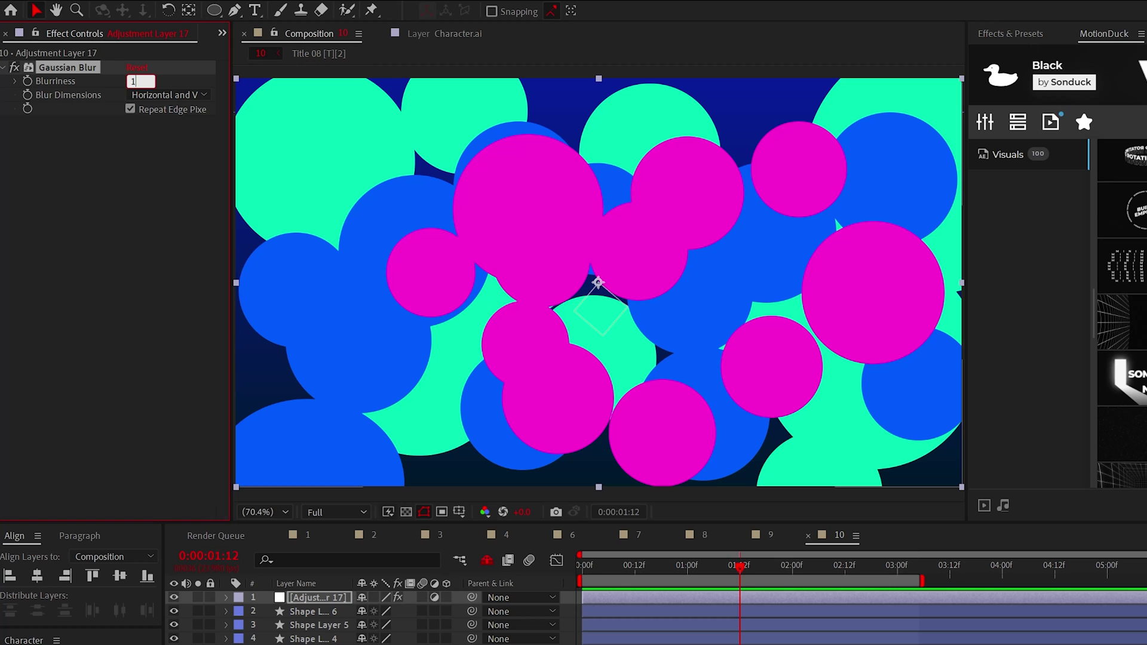
type("1000")
key("Return")
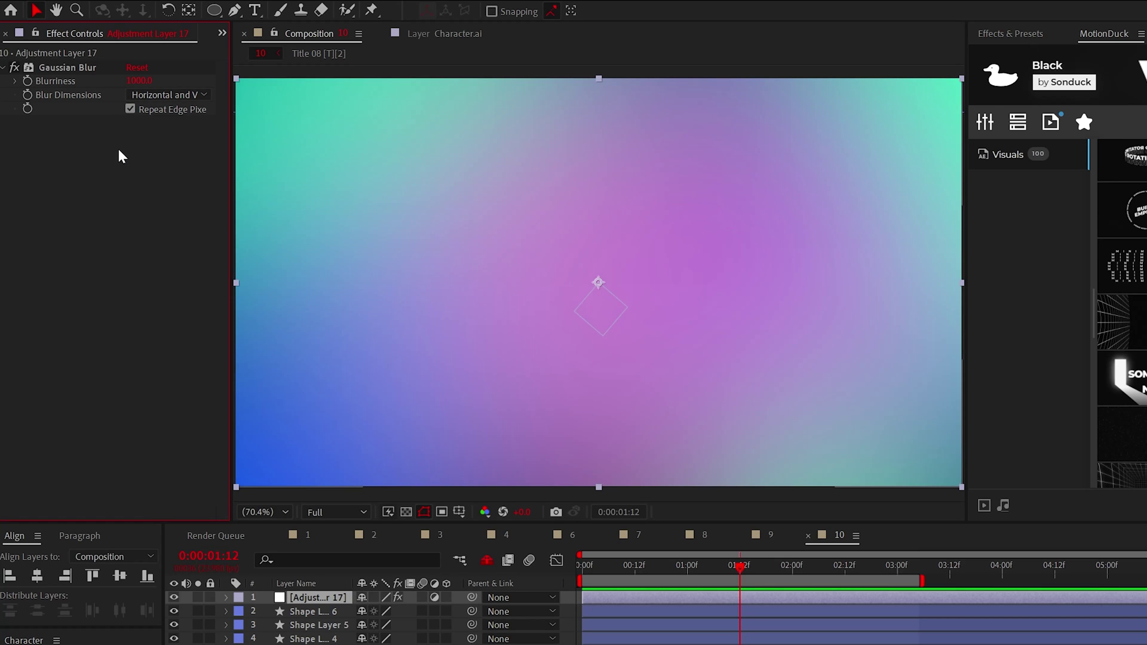
Add Noise at 12% and Posterize to the adjustment layer
left_click(166, 0)
mouse_move(207, 342)
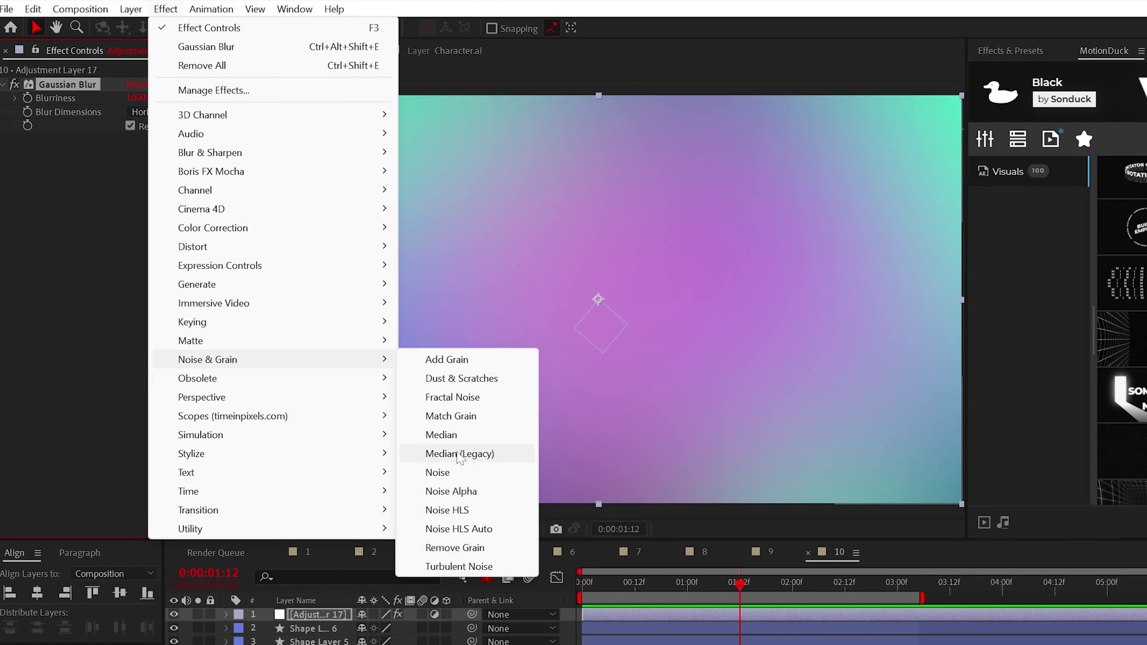
left_click(436, 457)
left_click(165, 0)
left_click(454, 639)
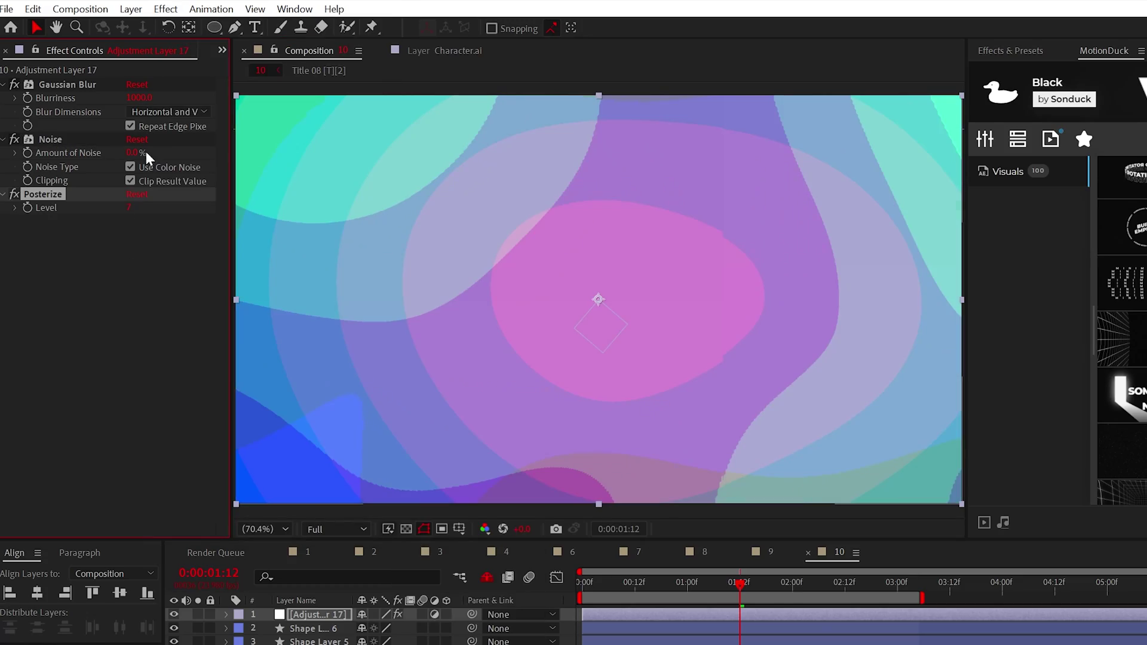
type("12")
key("Return")
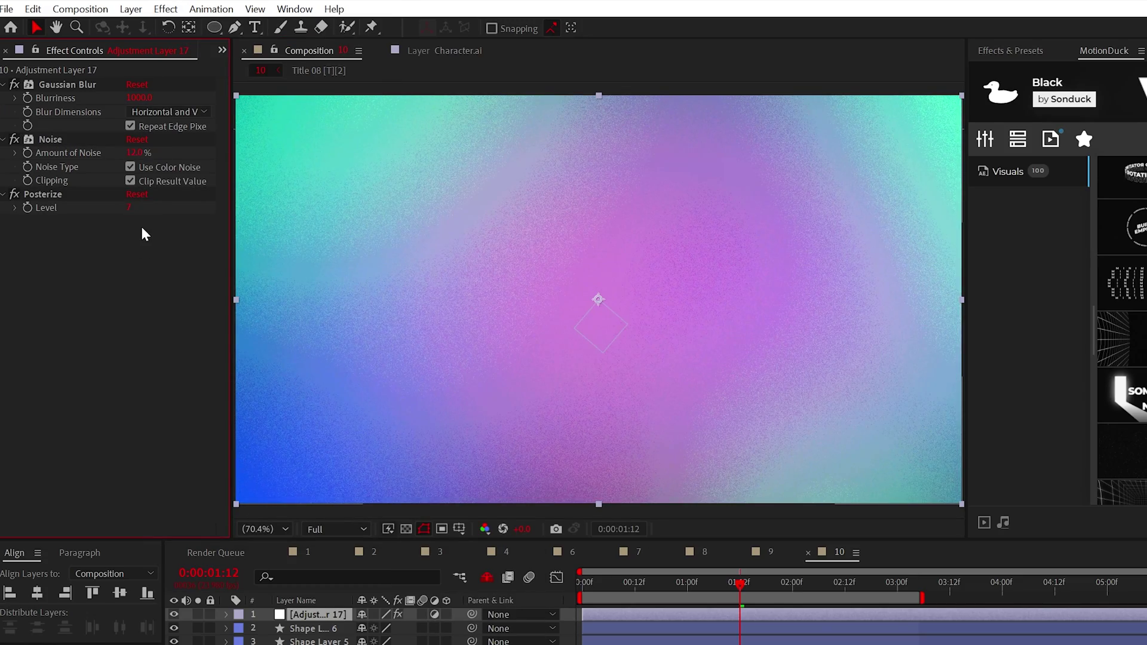